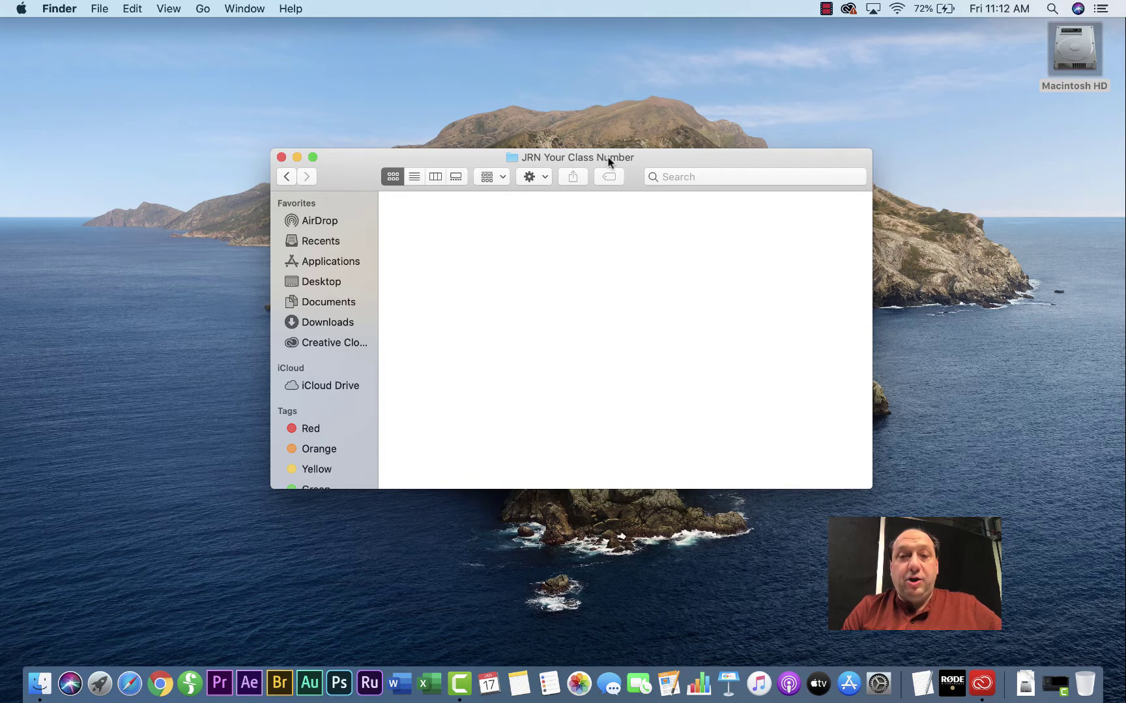
# Step: Create a new folder named with your full name and open it
pyautogui.rightClick(464, 239)
pyautogui.click(511, 247)
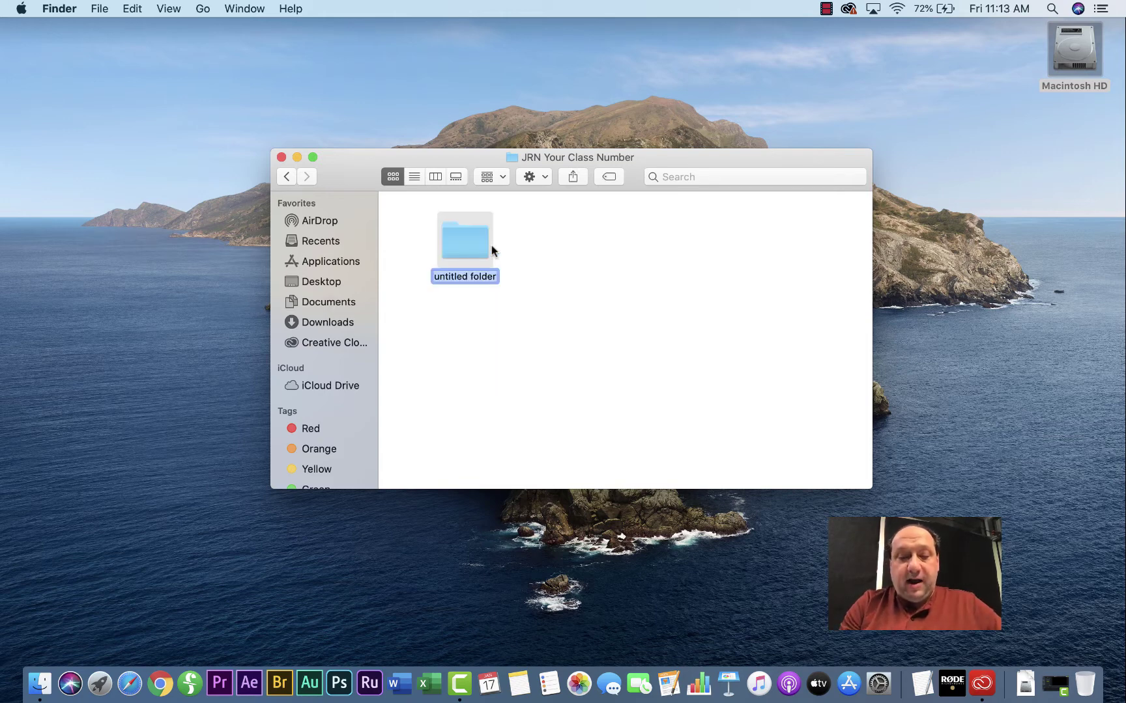
pyautogui.write('Phil Al')
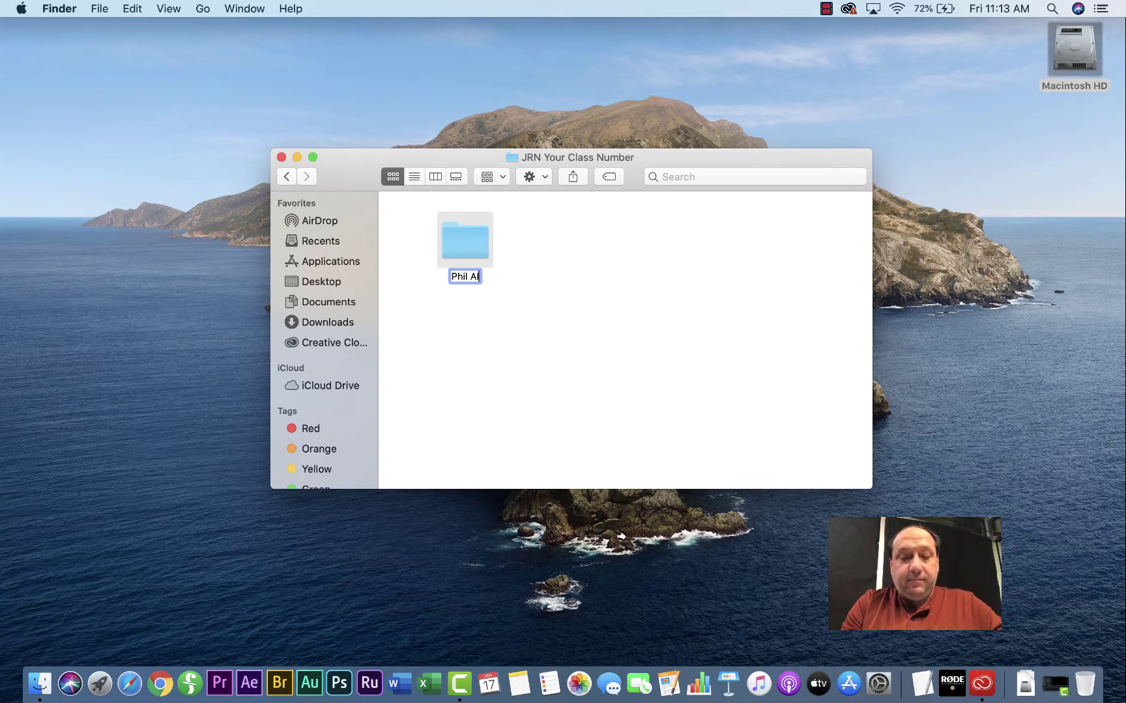
pyautogui.write('tiere')
pyautogui.click(557, 259)
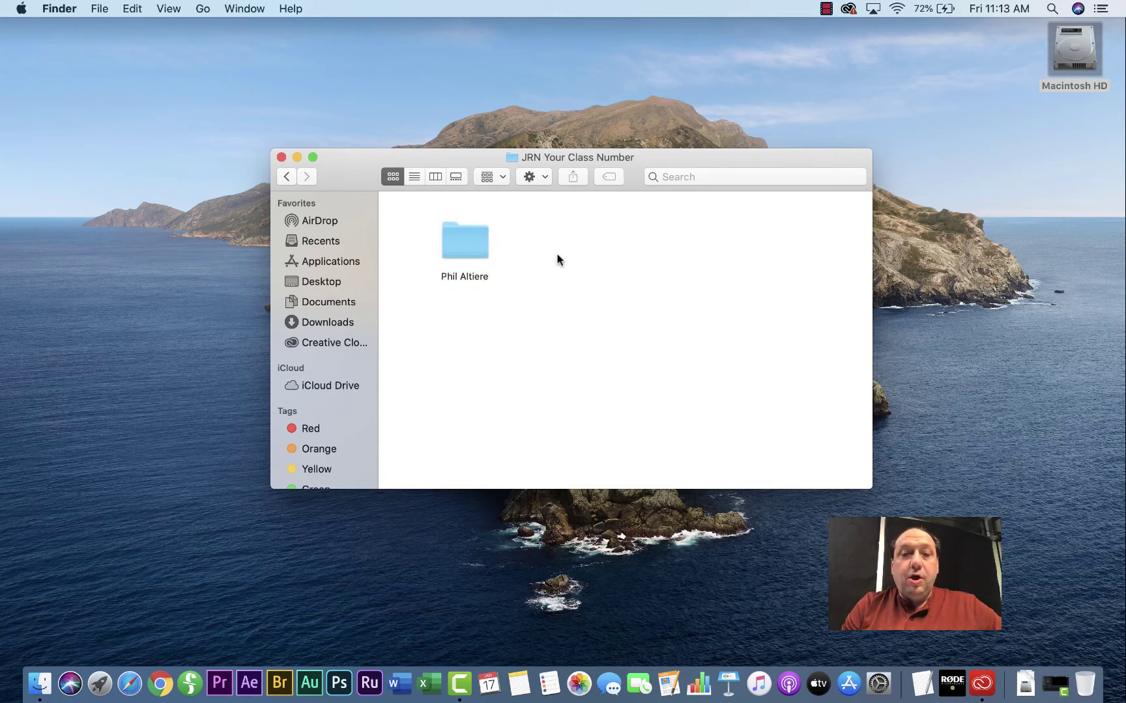
pyautogui.doubleClick(467, 240)
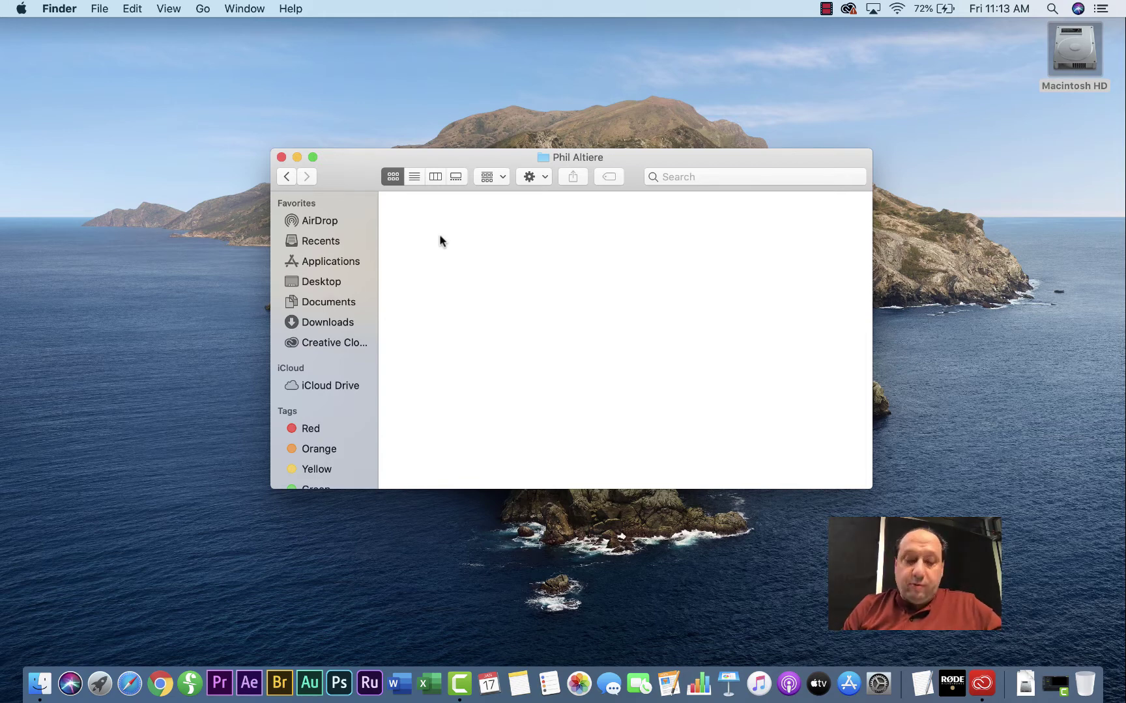
# Step: Make a new folder named Editing_Basics_011720 inside the personal folder
pyautogui.rightClick(440, 237)
pyautogui.click(466, 242)
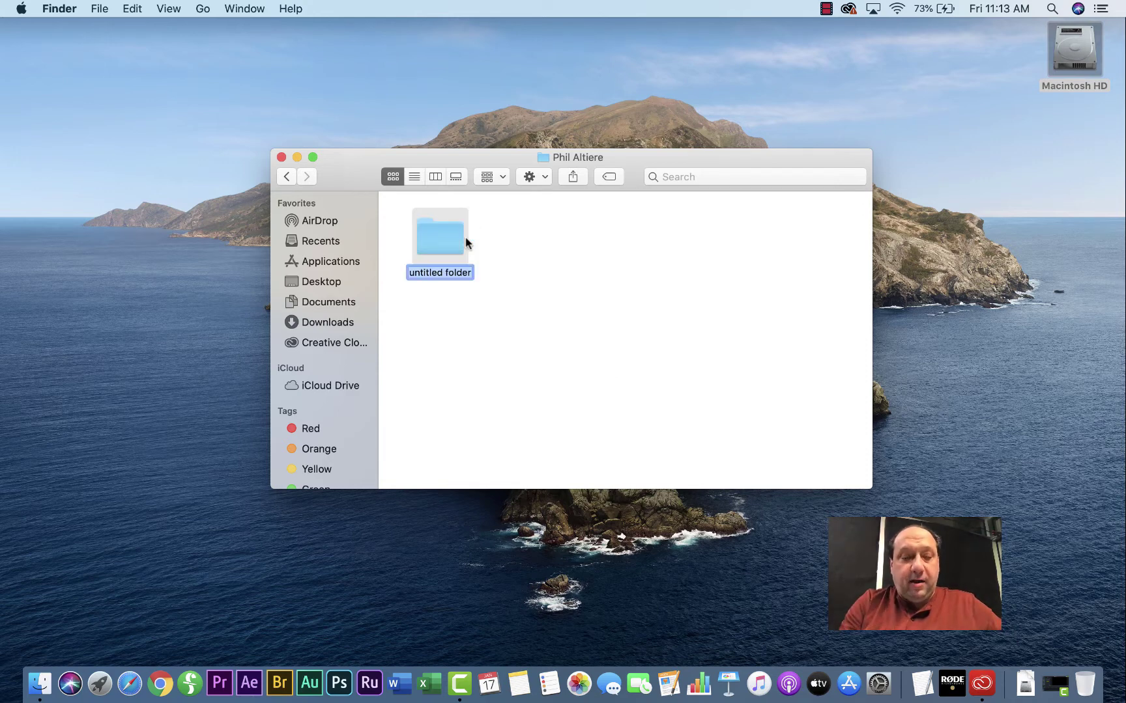
pyautogui.write('Editing')
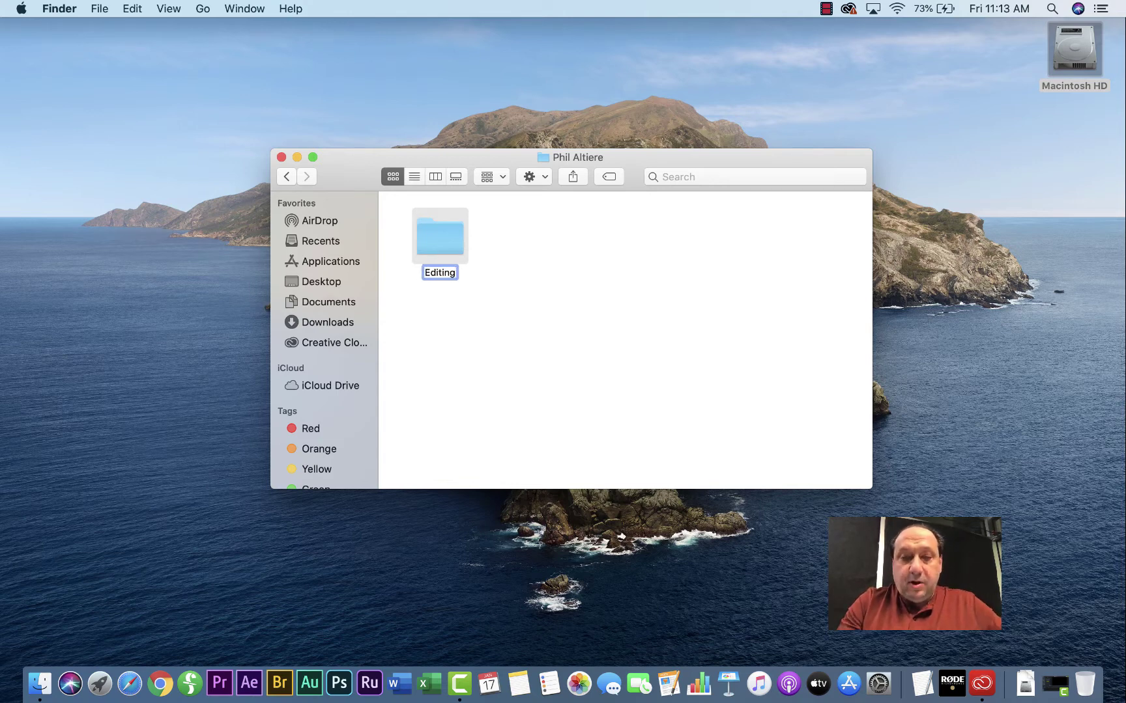
pyautogui.write('_Bs')
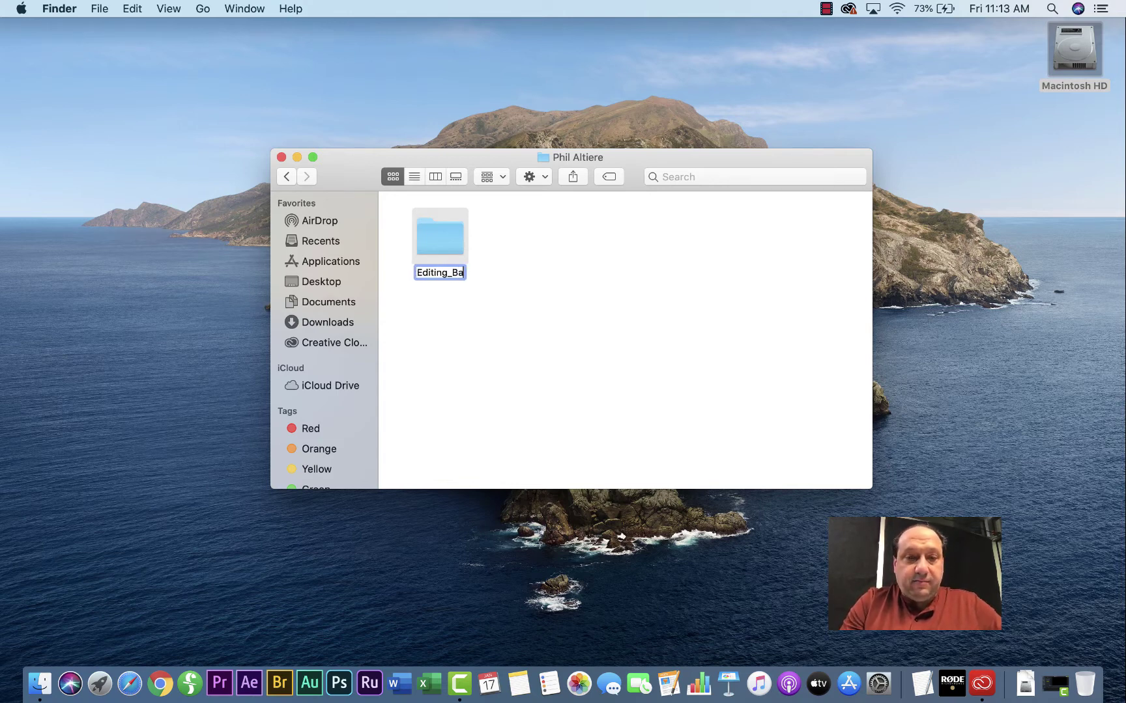
pyautogui.write('sics')
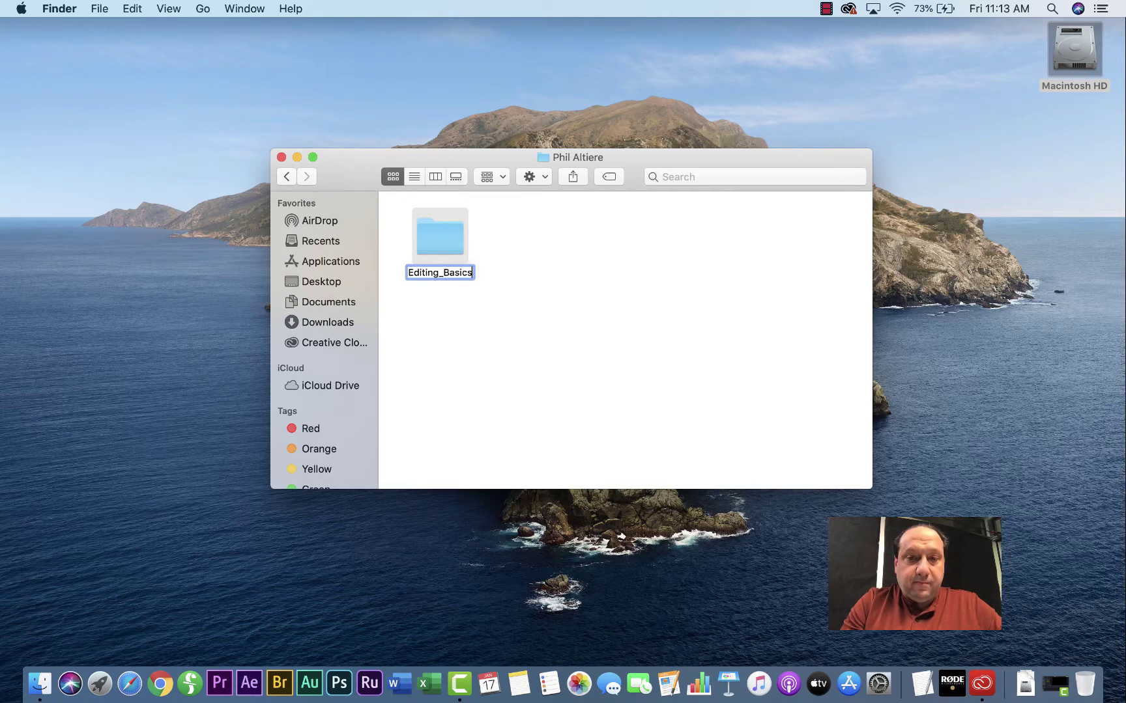
pyautogui.write('_')
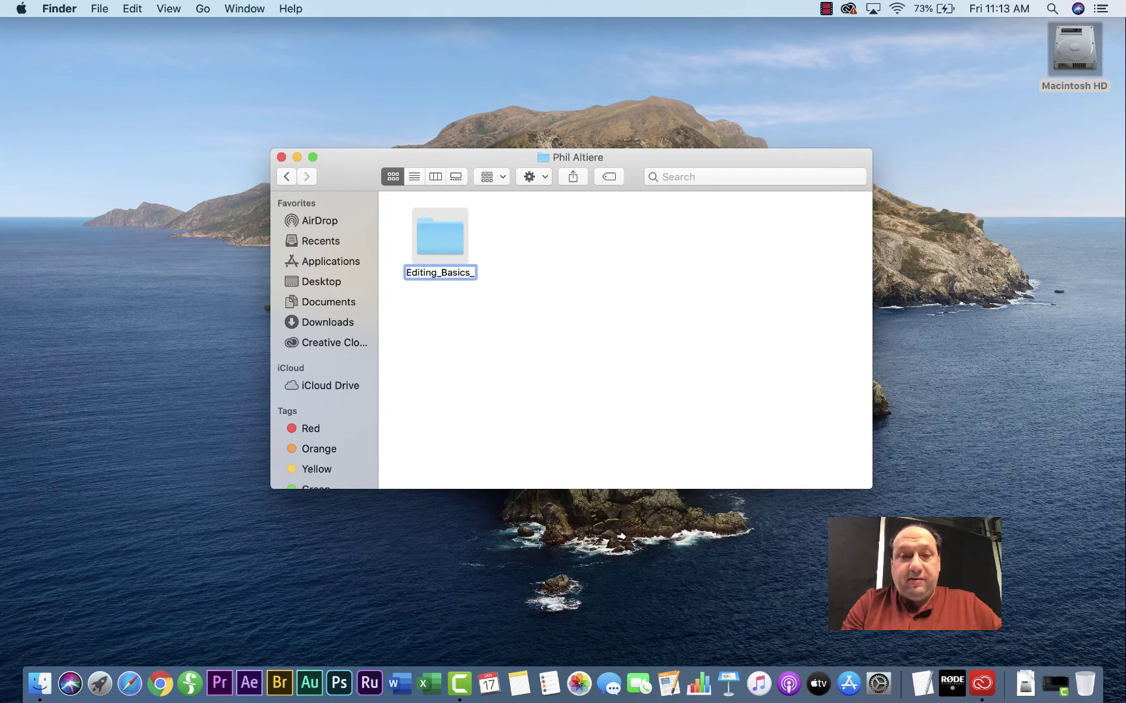
pyautogui.write('01')
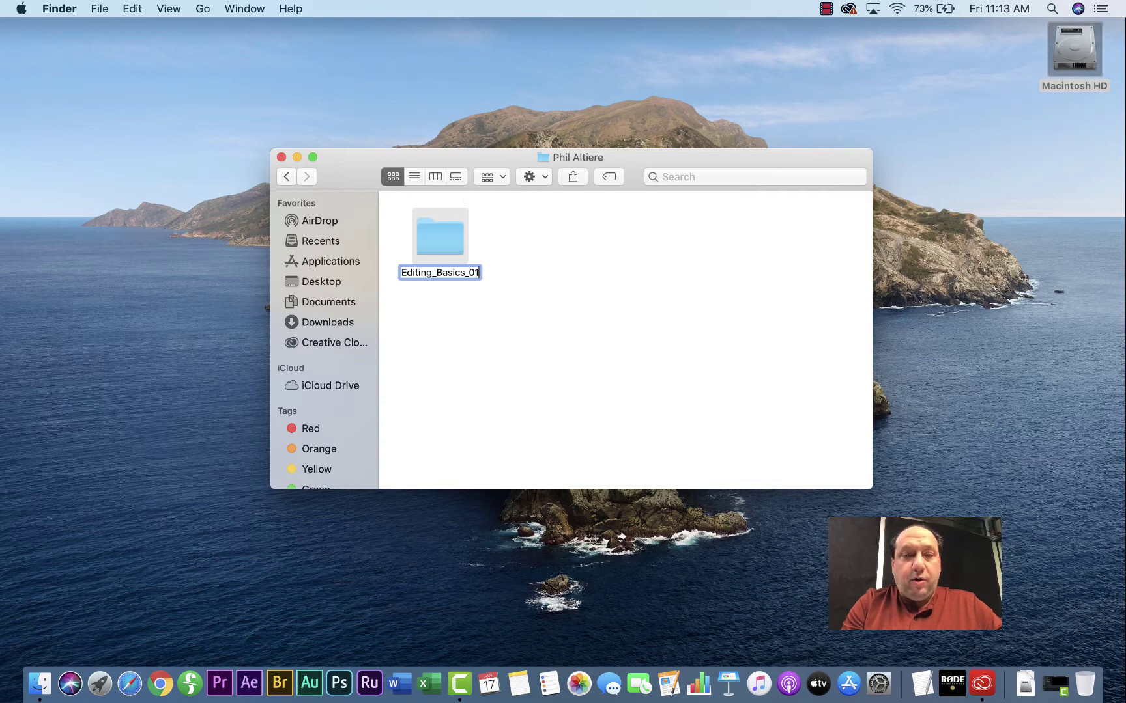
pyautogui.write('17')
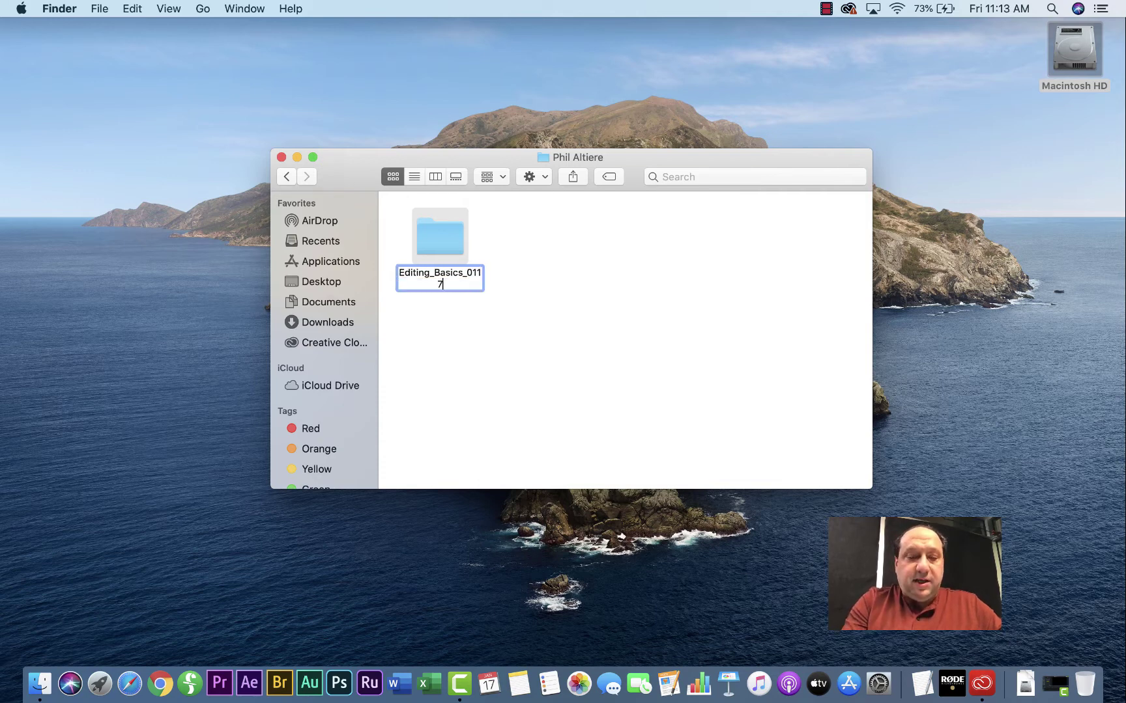
pyautogui.write('20')
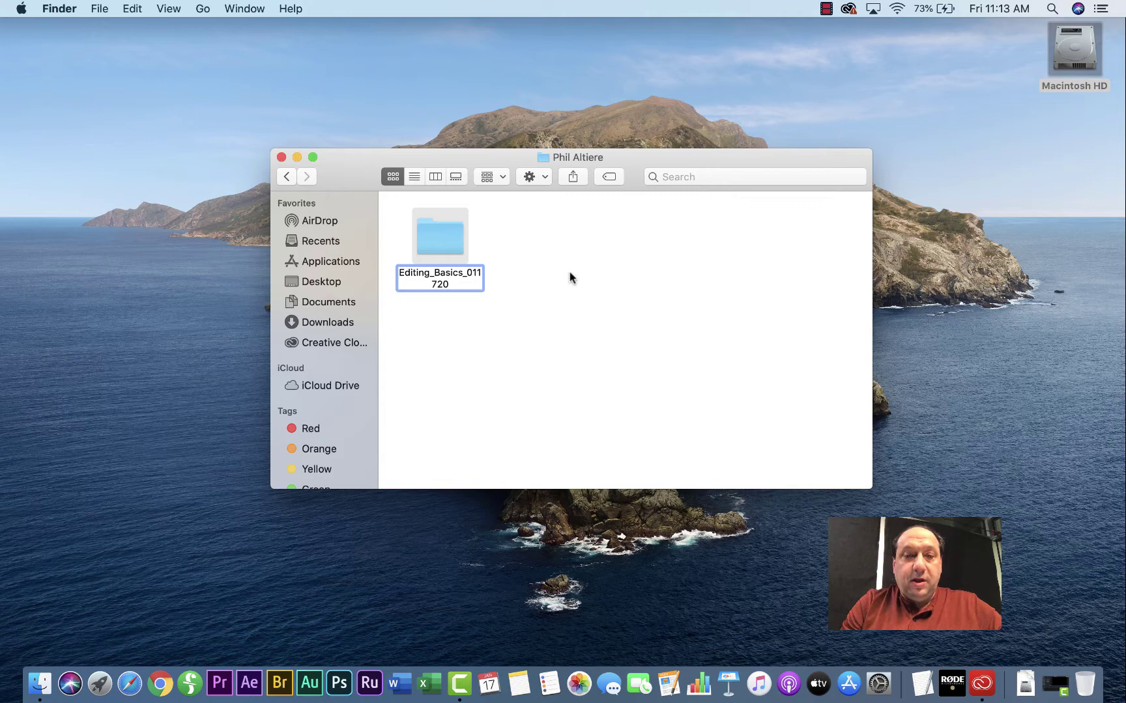
pyautogui.click(568, 274)
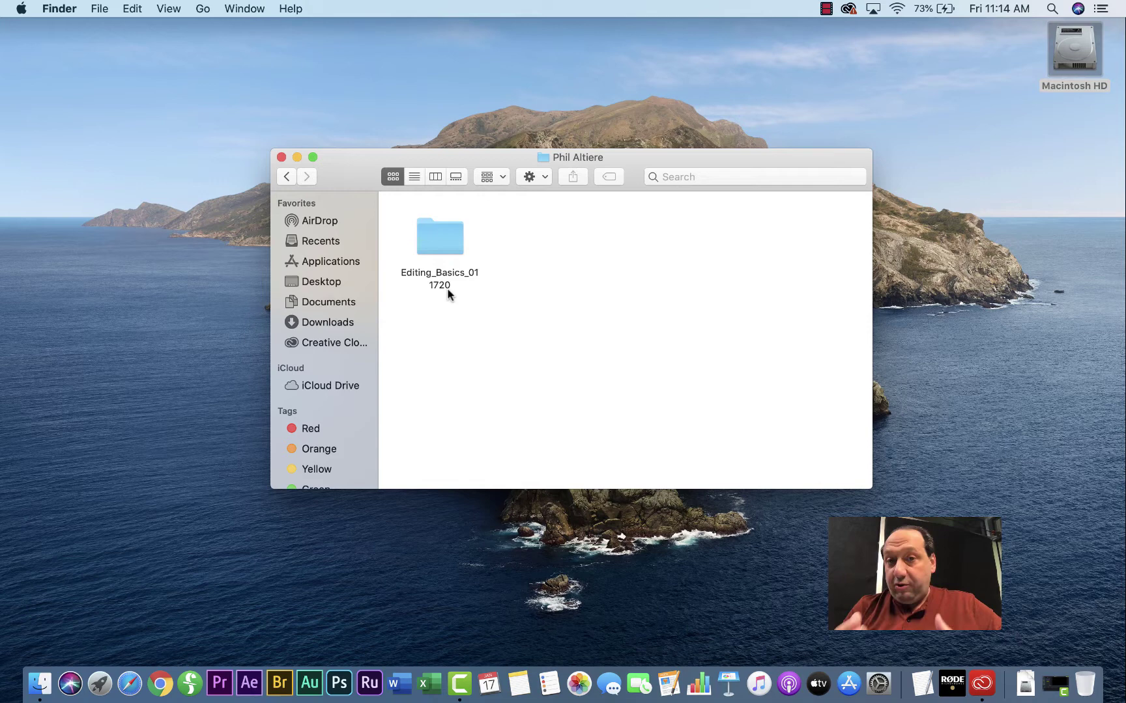
# Step: Open Editing_Basics_011720 and create a subfolder named Footage
pyautogui.doubleClick(437, 231)
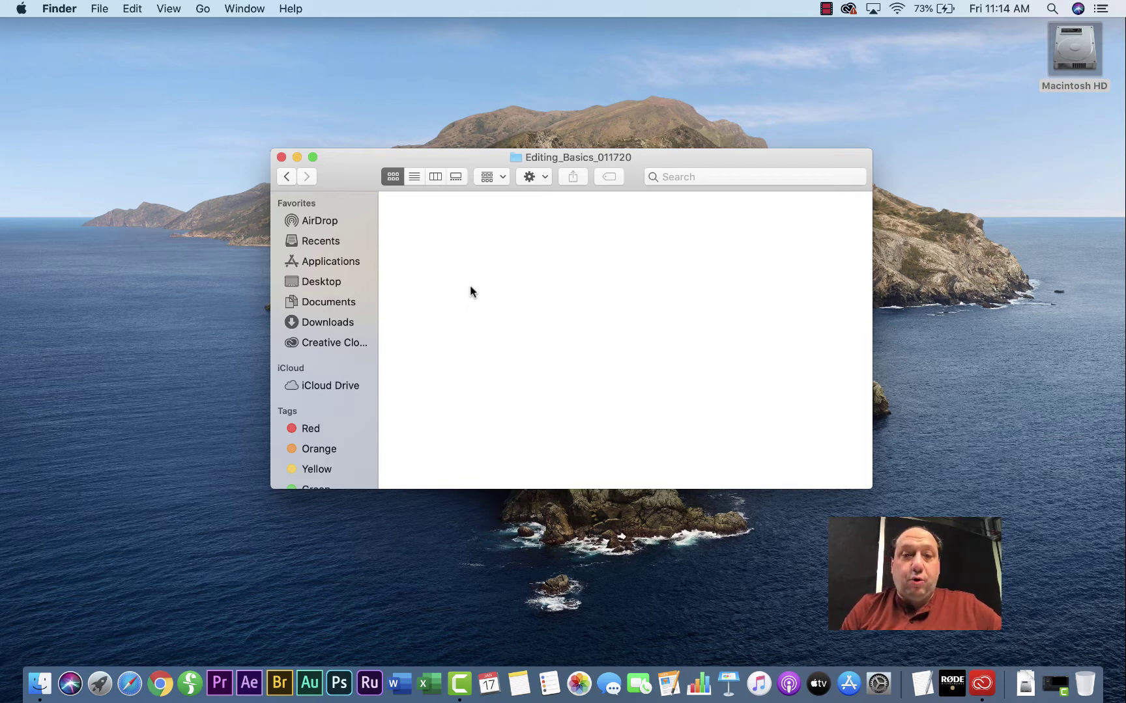
pyautogui.rightClick(443, 229)
pyautogui.click(469, 236)
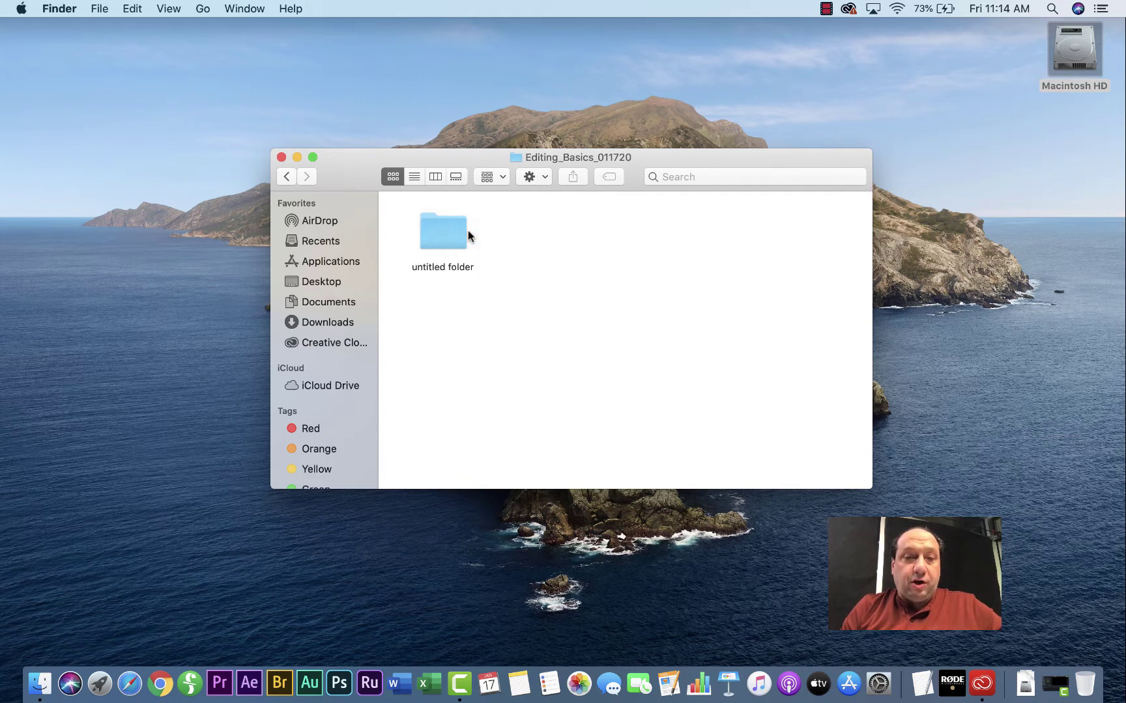
pyautogui.write('Foot')
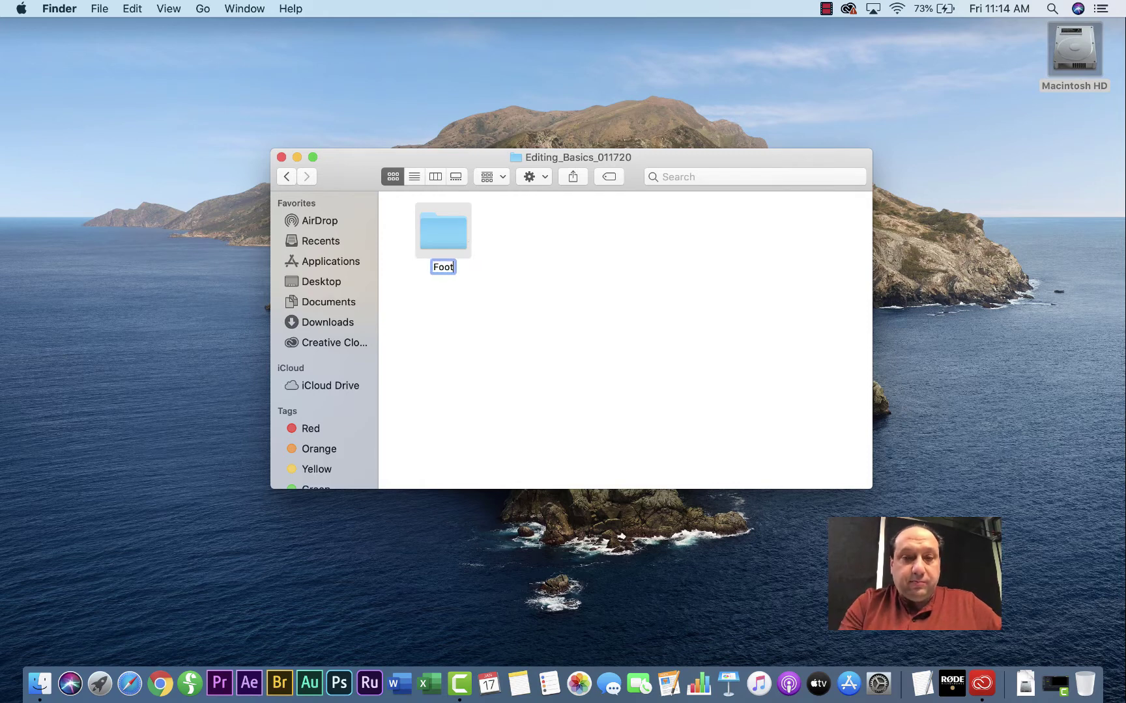
pyautogui.write('age')
pyautogui.press('Return')
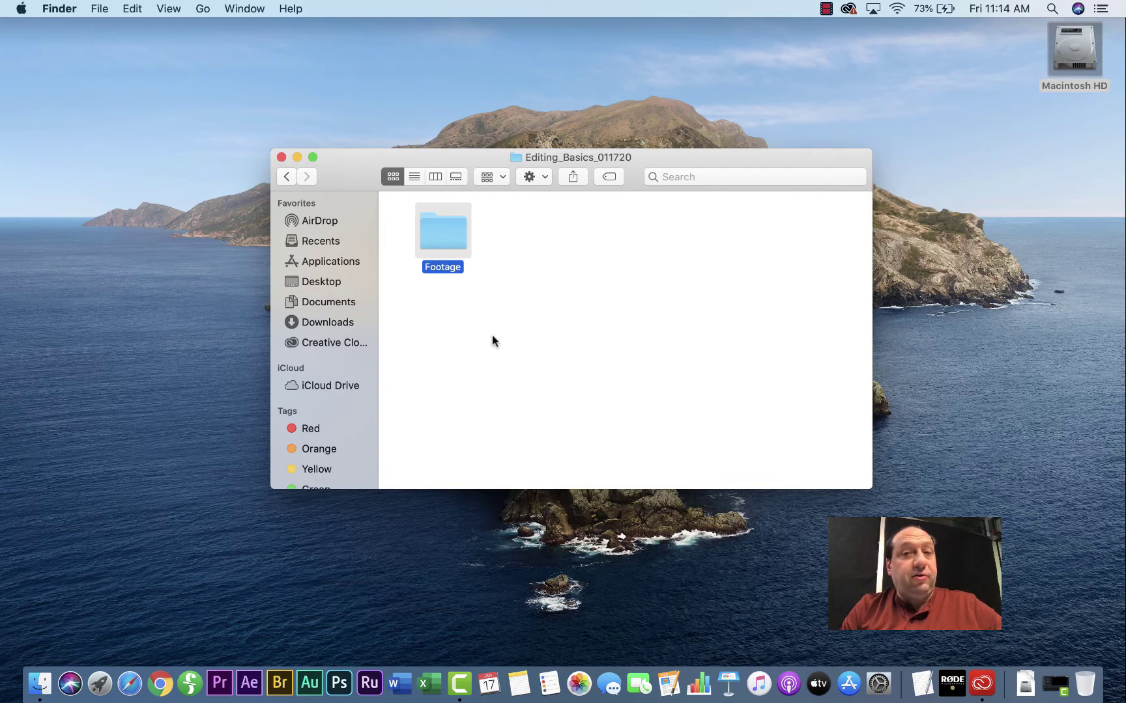
pyautogui.click(546, 306)
# Step: Add a second subfolder named Audio beside Footage
pyautogui.rightClick(519, 241)
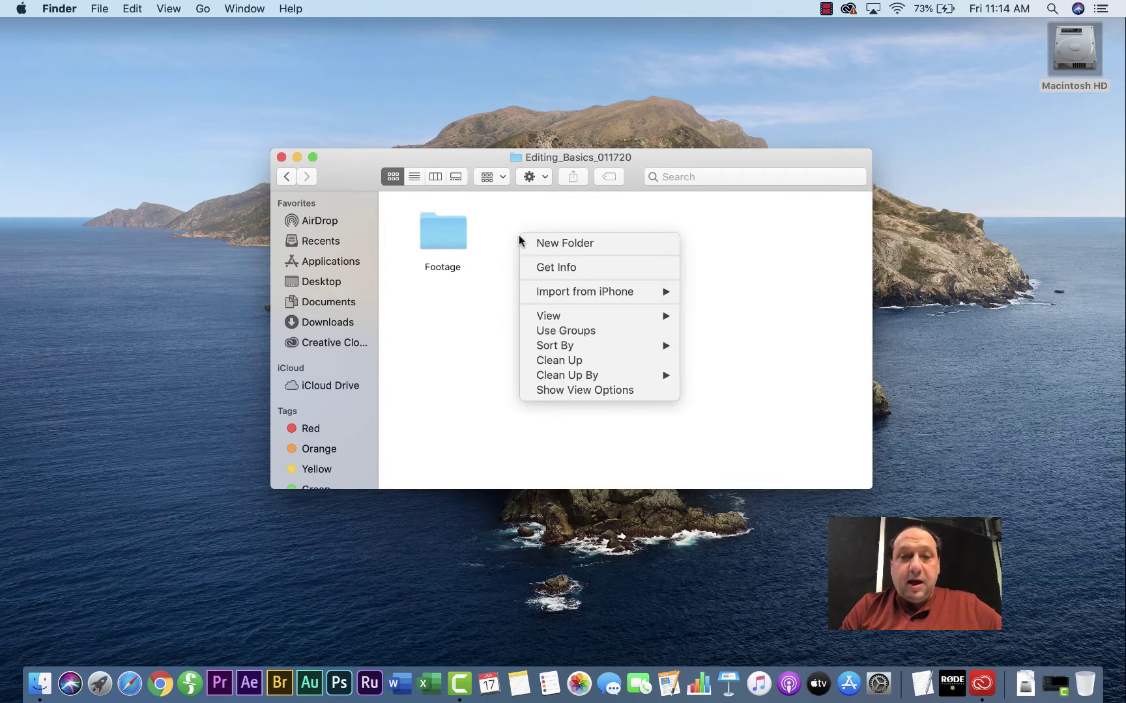
pyautogui.click(534, 241)
pyautogui.write('Audio')
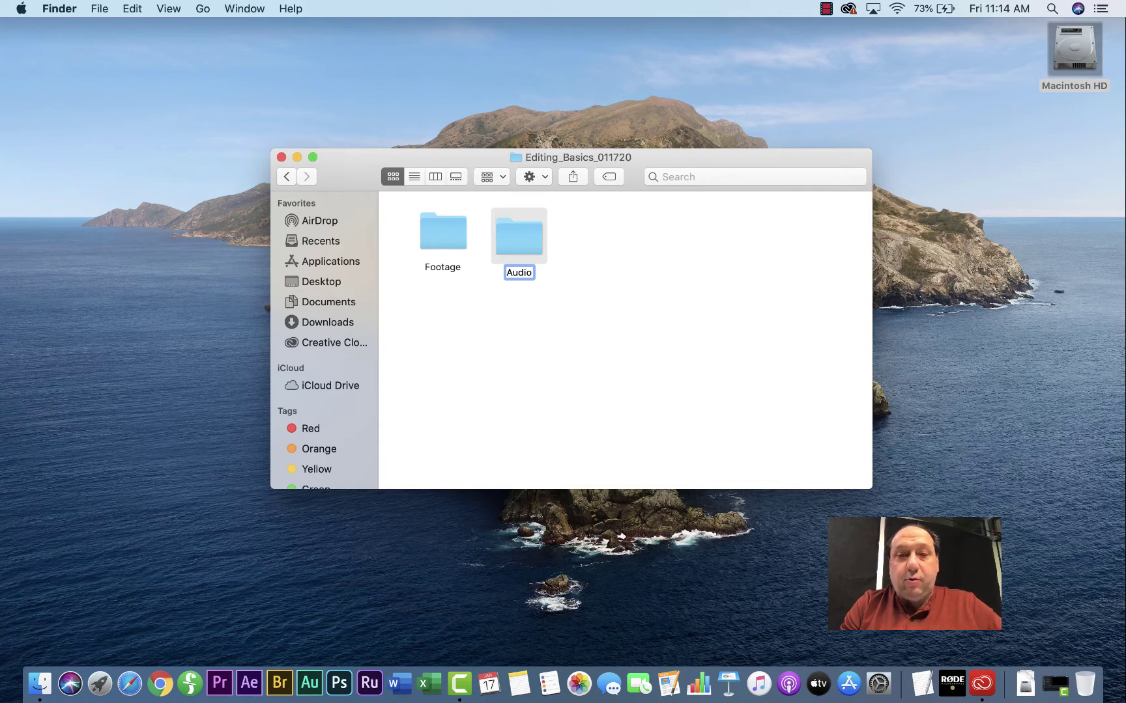
pyautogui.press('Return')
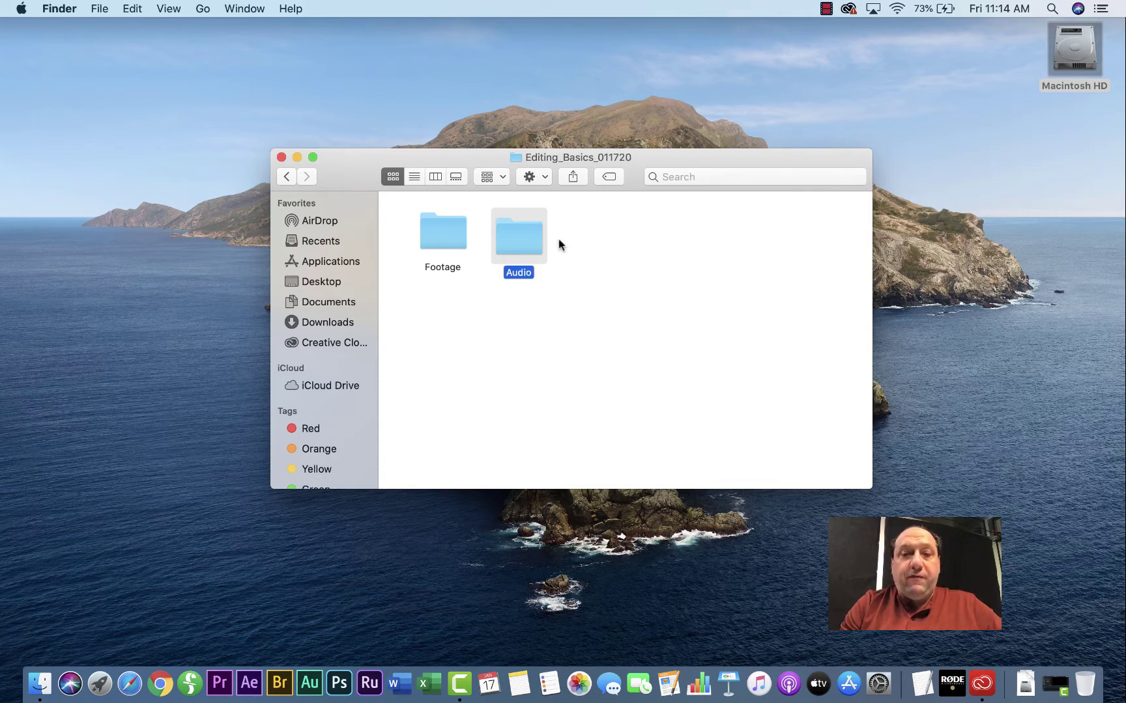
pyautogui.click(622, 267)
# Step: Add two more subfolders to the project, Documents and Exports
pyautogui.rightClick(578, 241)
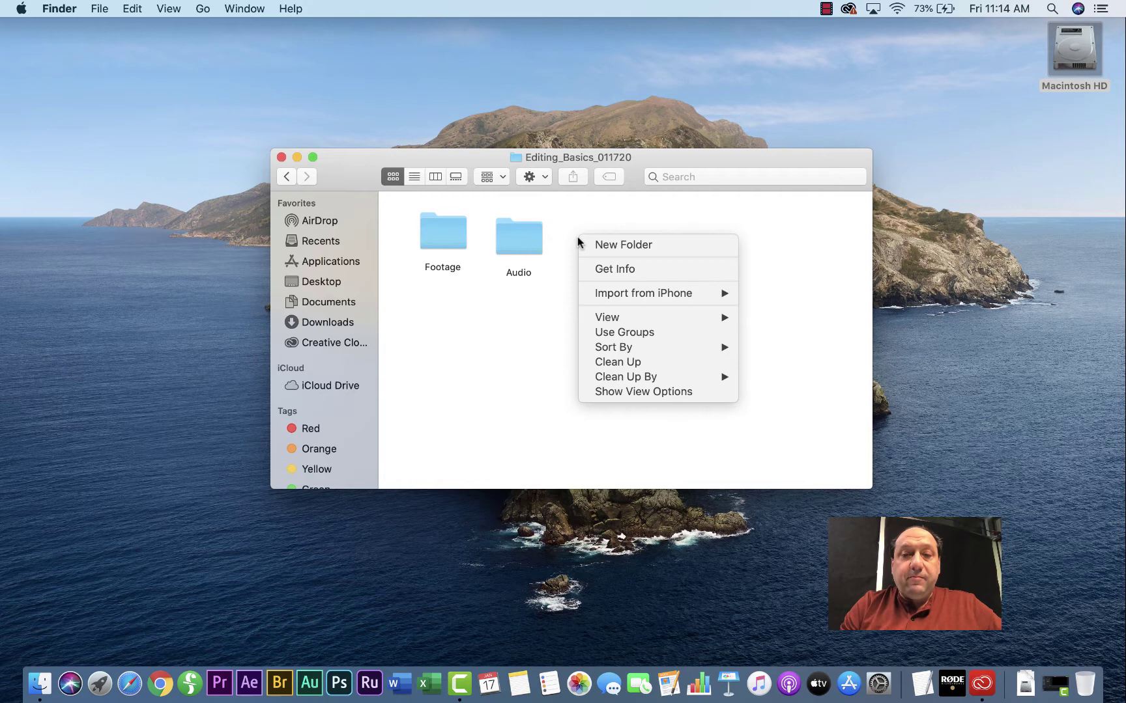
pyautogui.click(602, 243)
pyautogui.write('D')
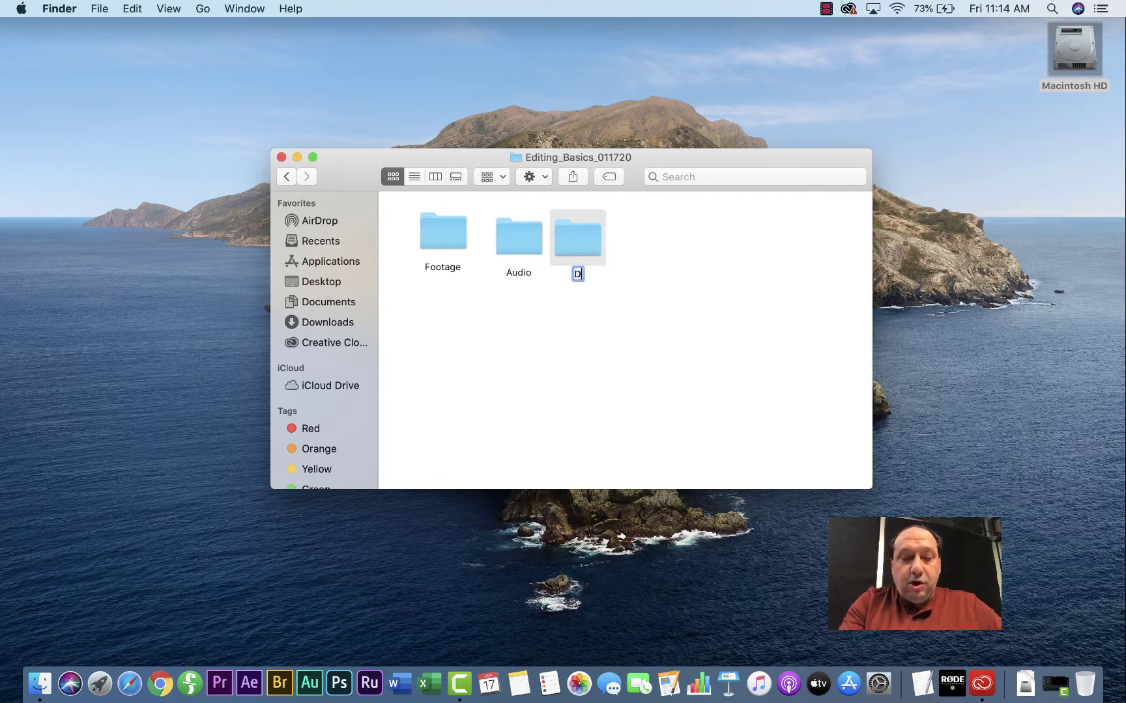
pyautogui.write('ocuments')
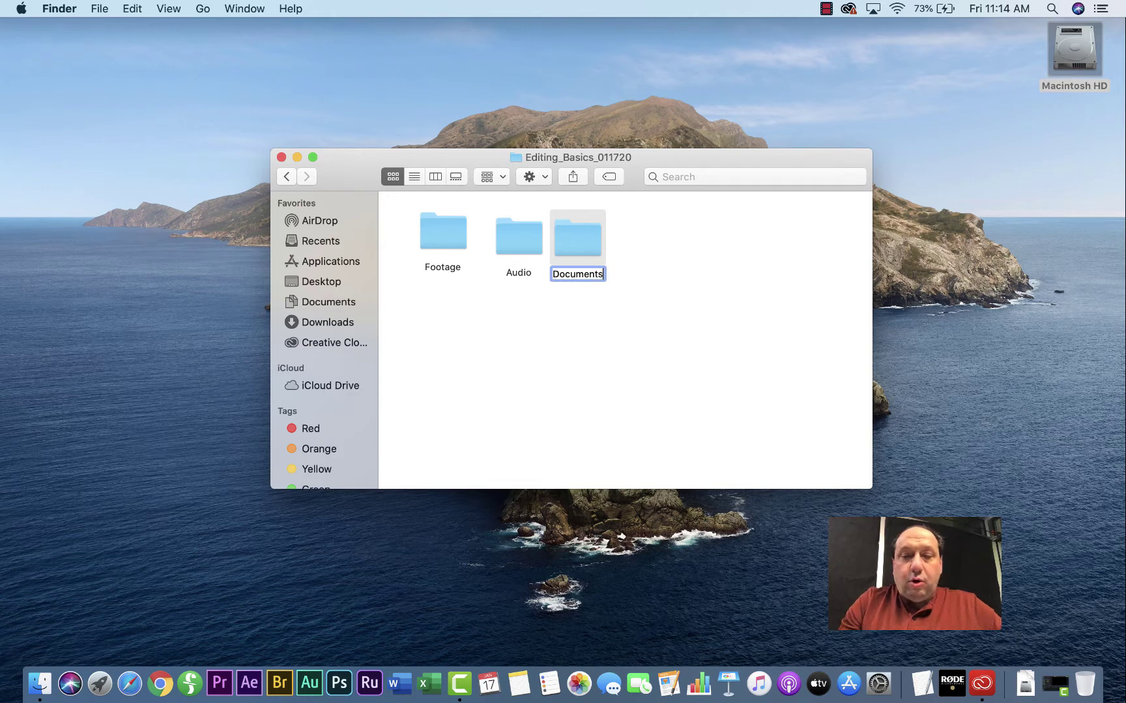
pyautogui.press('Return')
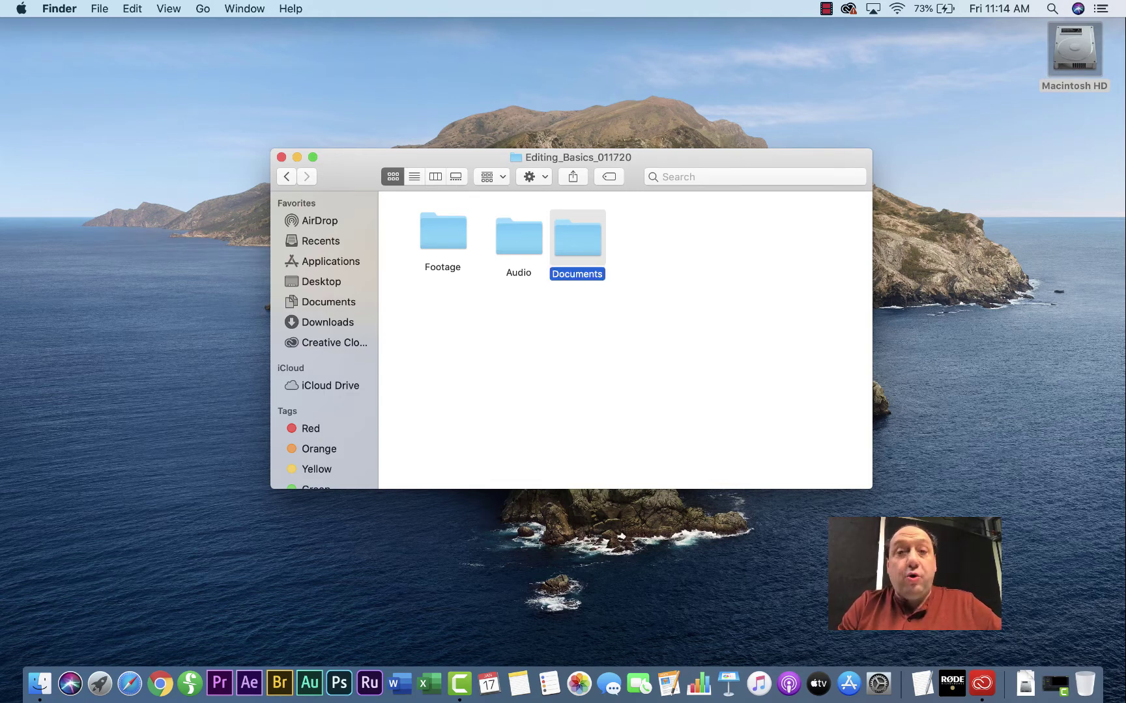
pyautogui.click(595, 333)
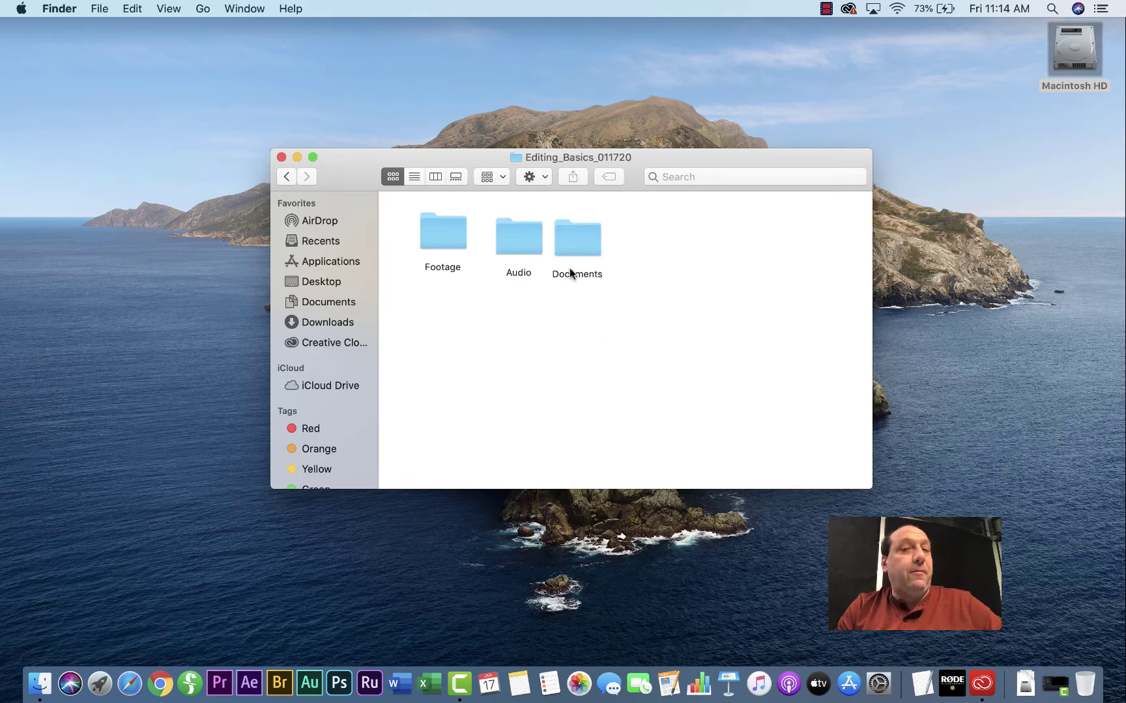
pyautogui.rightClick(656, 241)
pyautogui.click(664, 247)
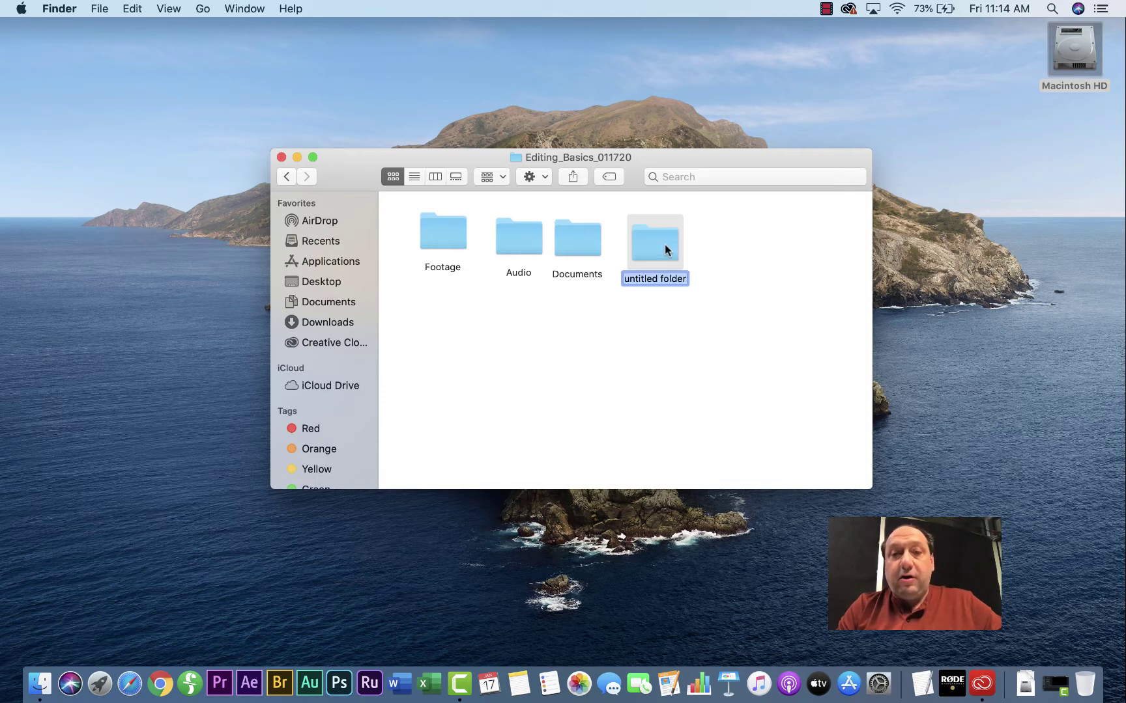
pyautogui.write('Exports')
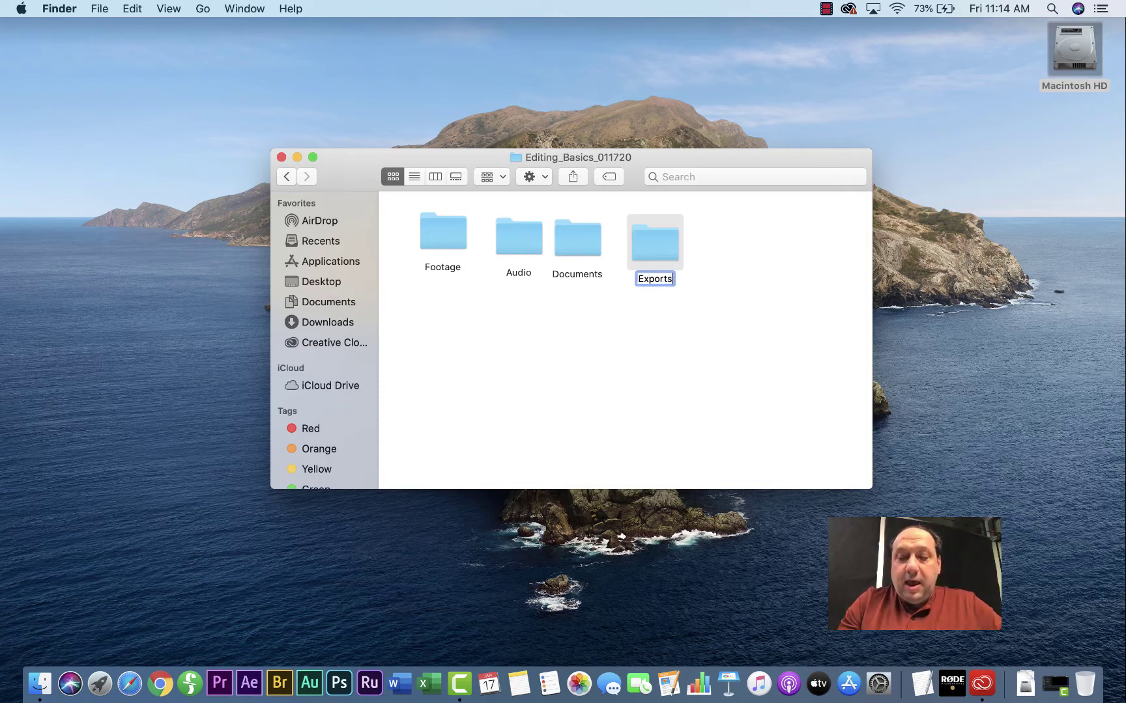
pyautogui.press('Return')
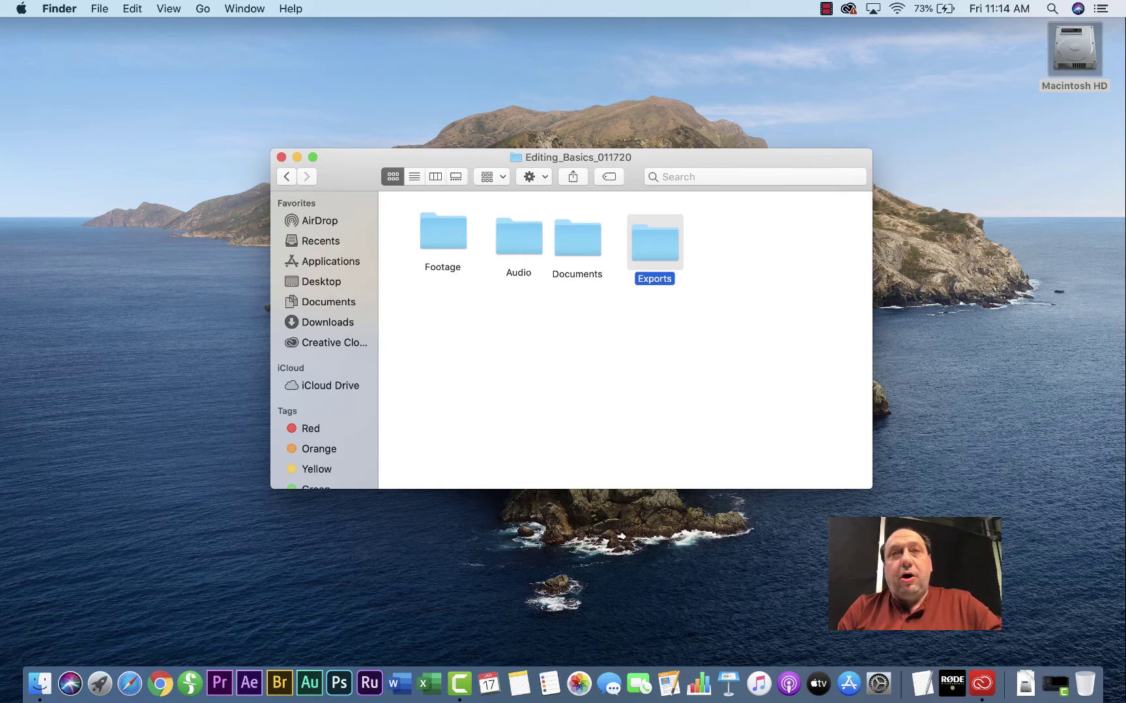
pyautogui.click(721, 284)
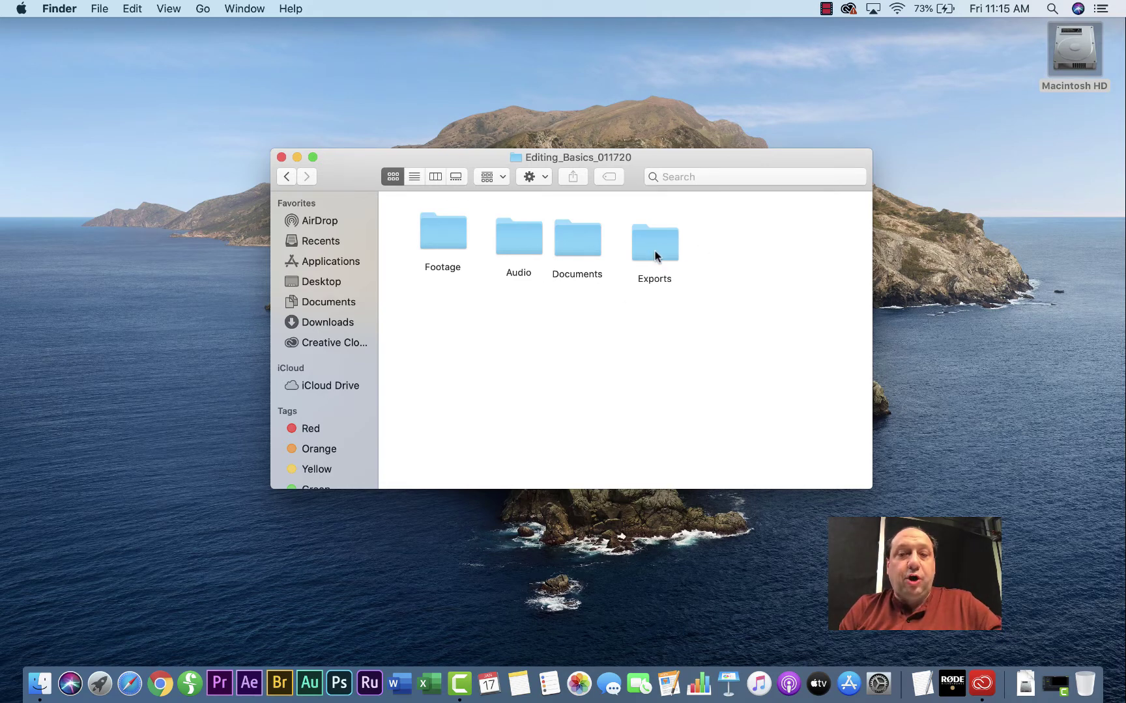
# Step: Create a fifth subfolder named Project Files in Editing_Basics_011720
pyautogui.rightClick(730, 237)
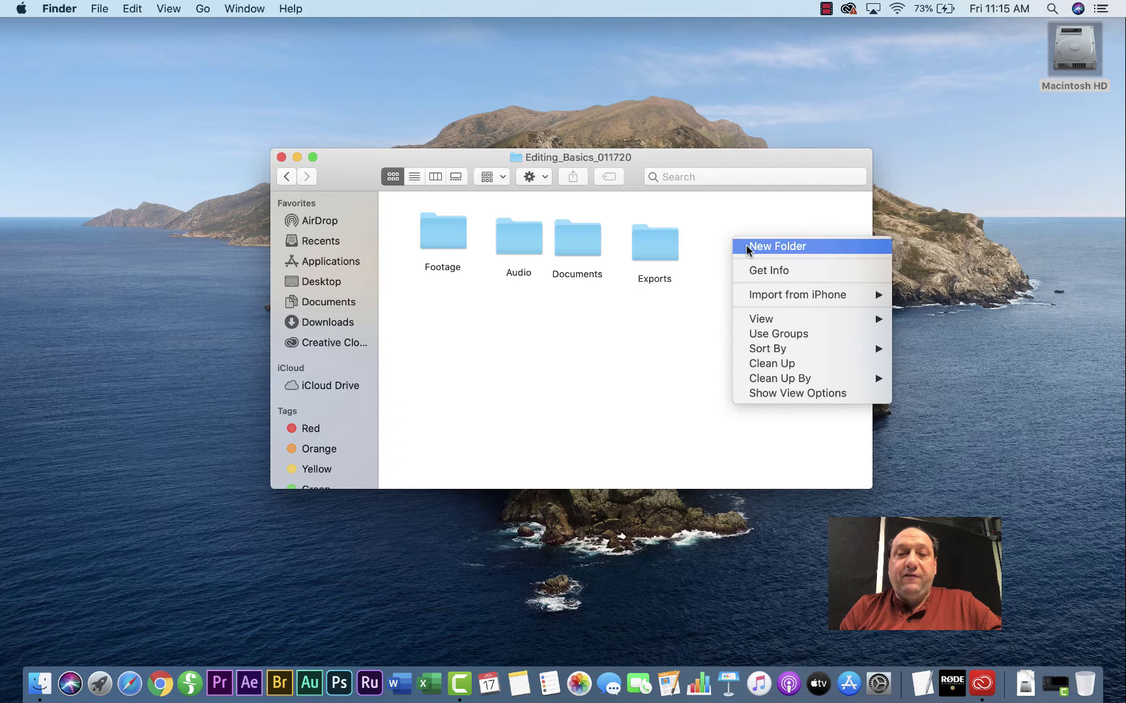
pyautogui.click(750, 247)
pyautogui.write('P')
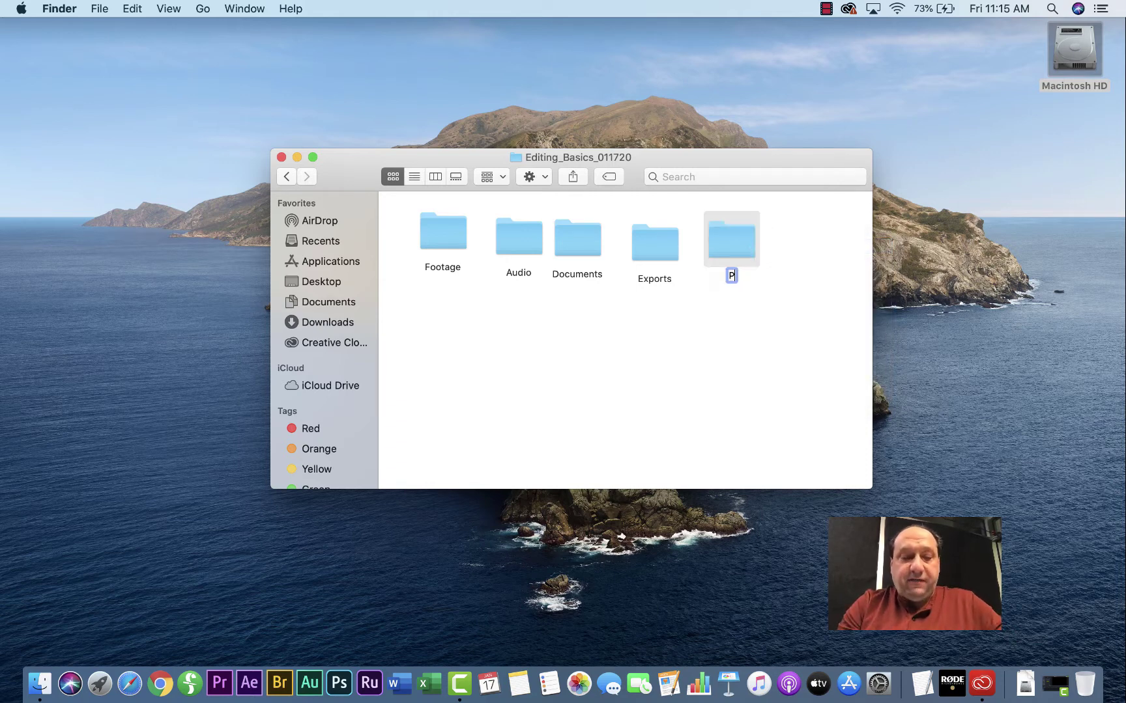
pyautogui.write('roject F')
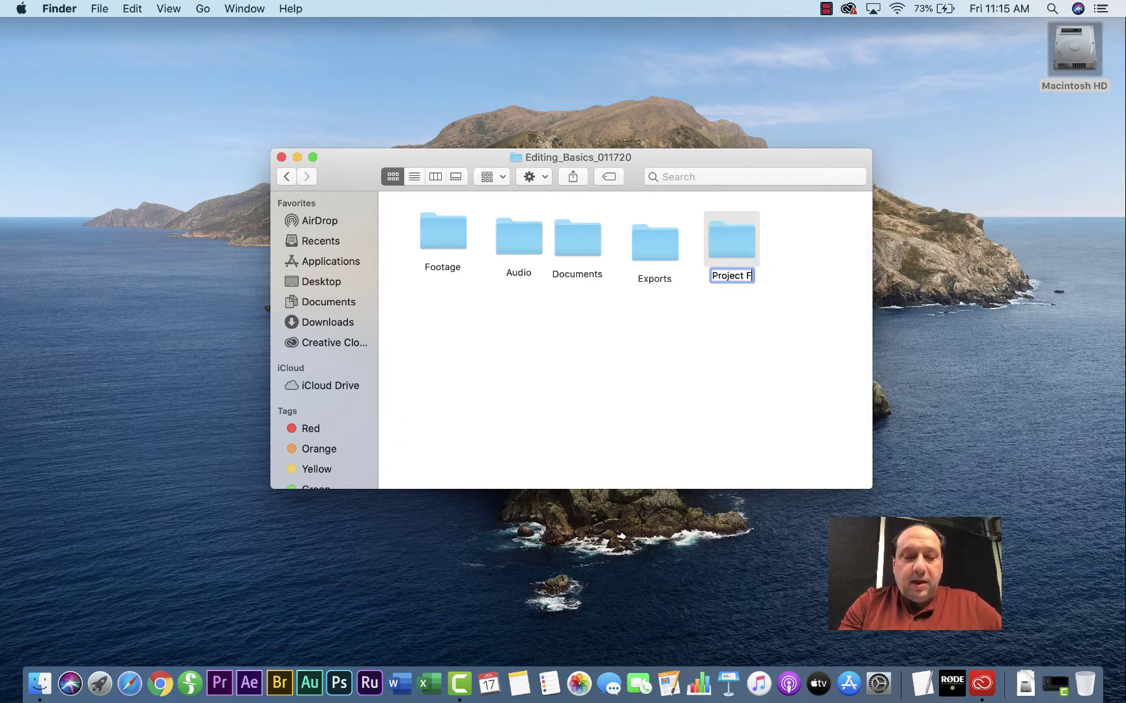
pyautogui.write('iles')
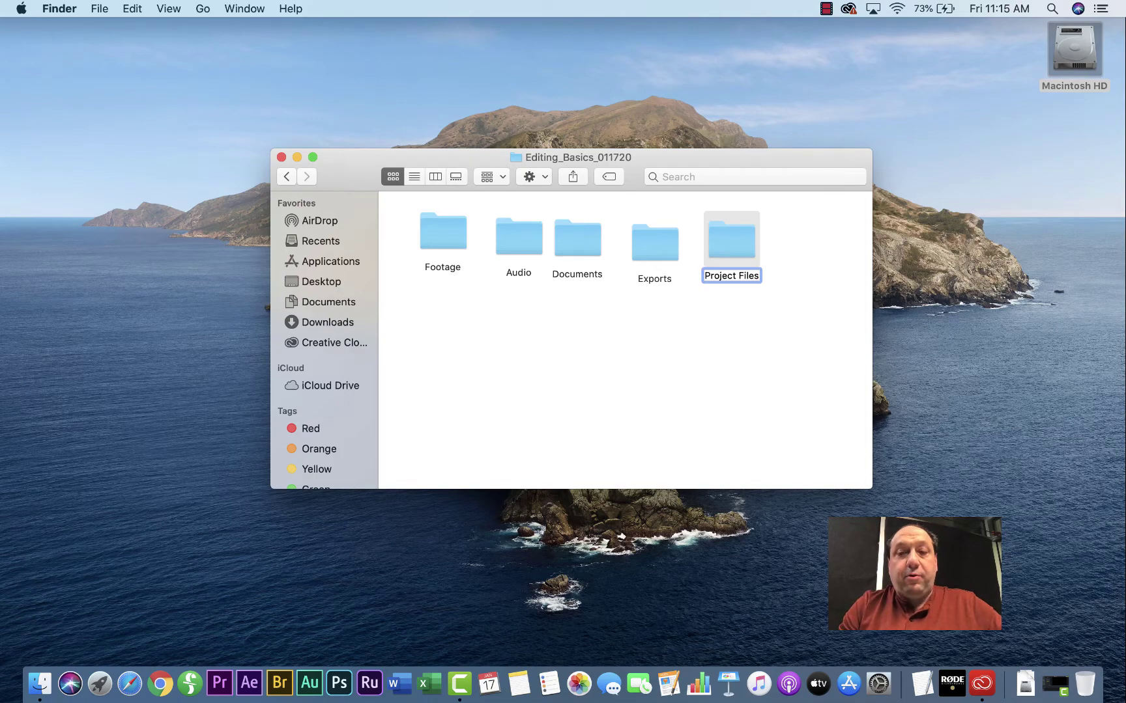
pyautogui.click(819, 269)
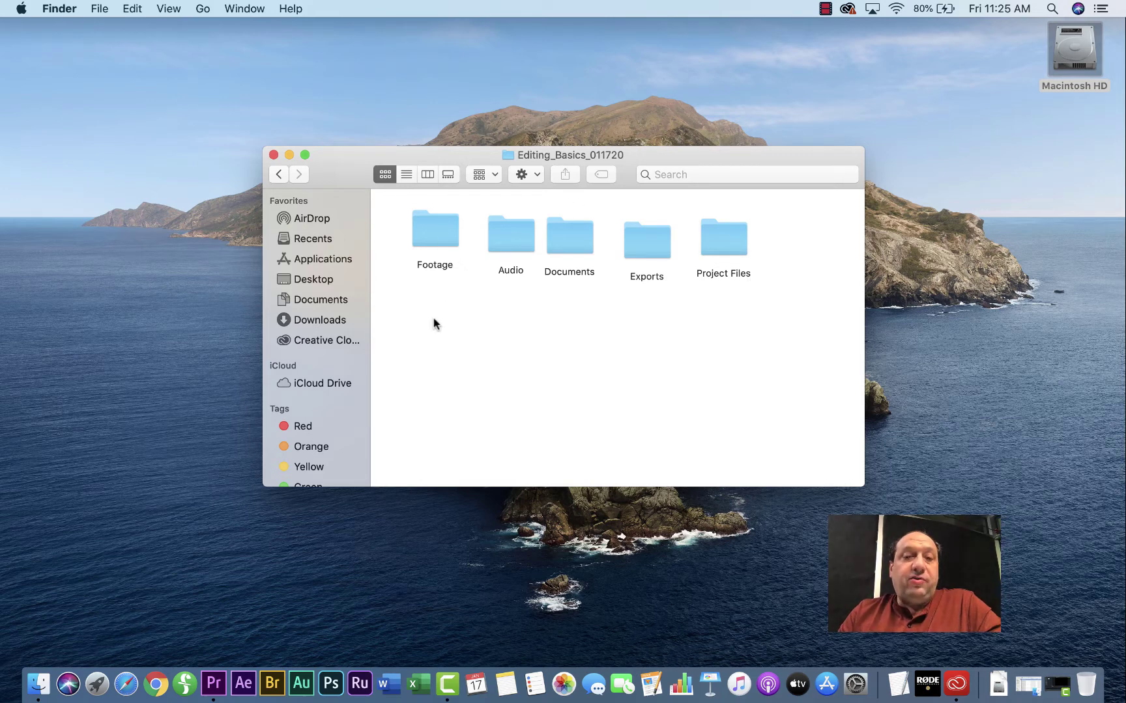
# Step: Copy all 39 Oyster Fest 2013 .MOV clips into the project's Footage subfolder
pyautogui.click(1028, 687)
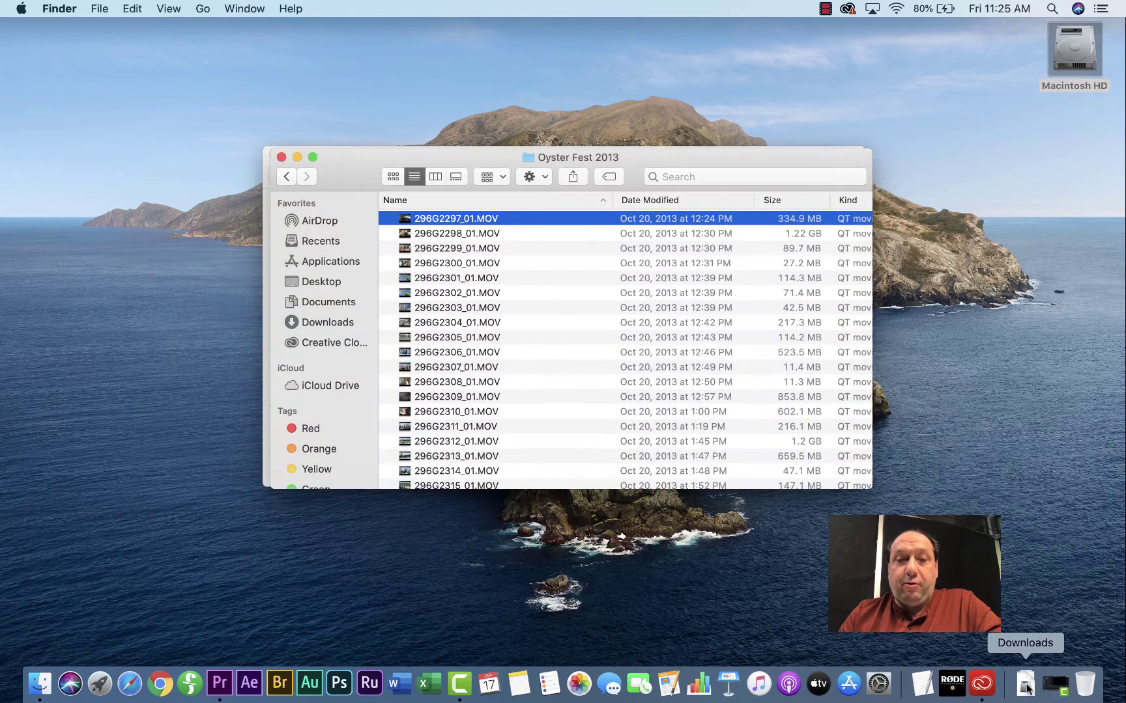
pyautogui.moveTo(346, 159); pyautogui.dragTo(511, 220)
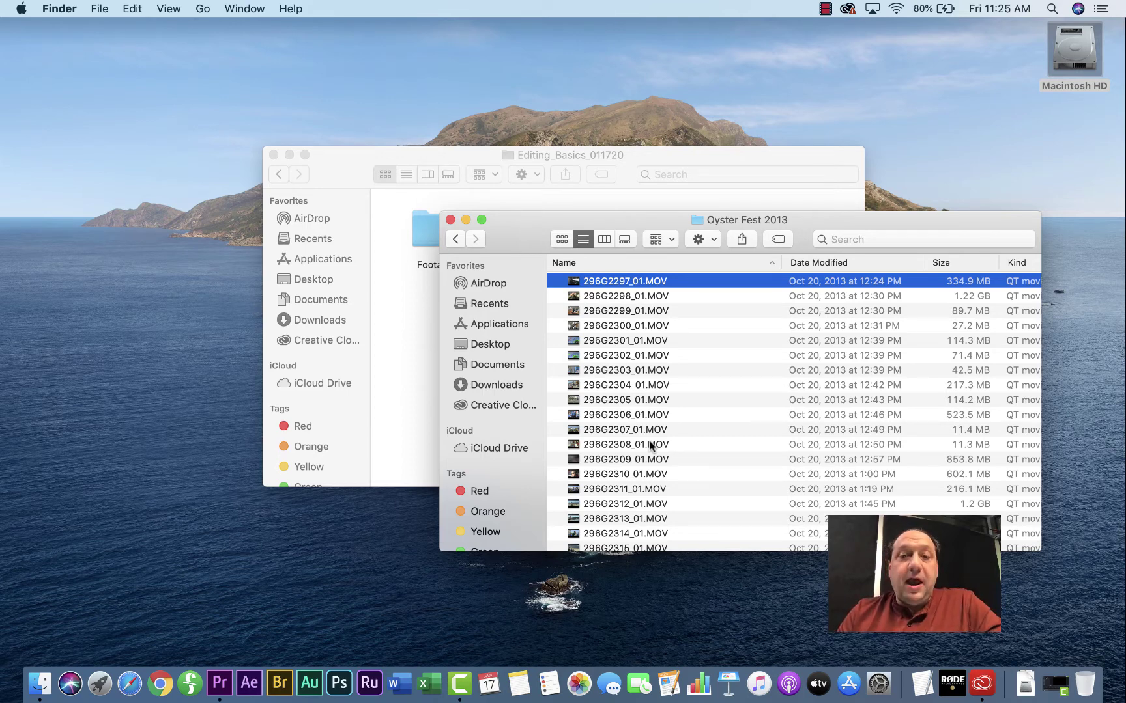
pyautogui.scroll(-3, 684, 337)
pyautogui.scroll(3, 684, 338)
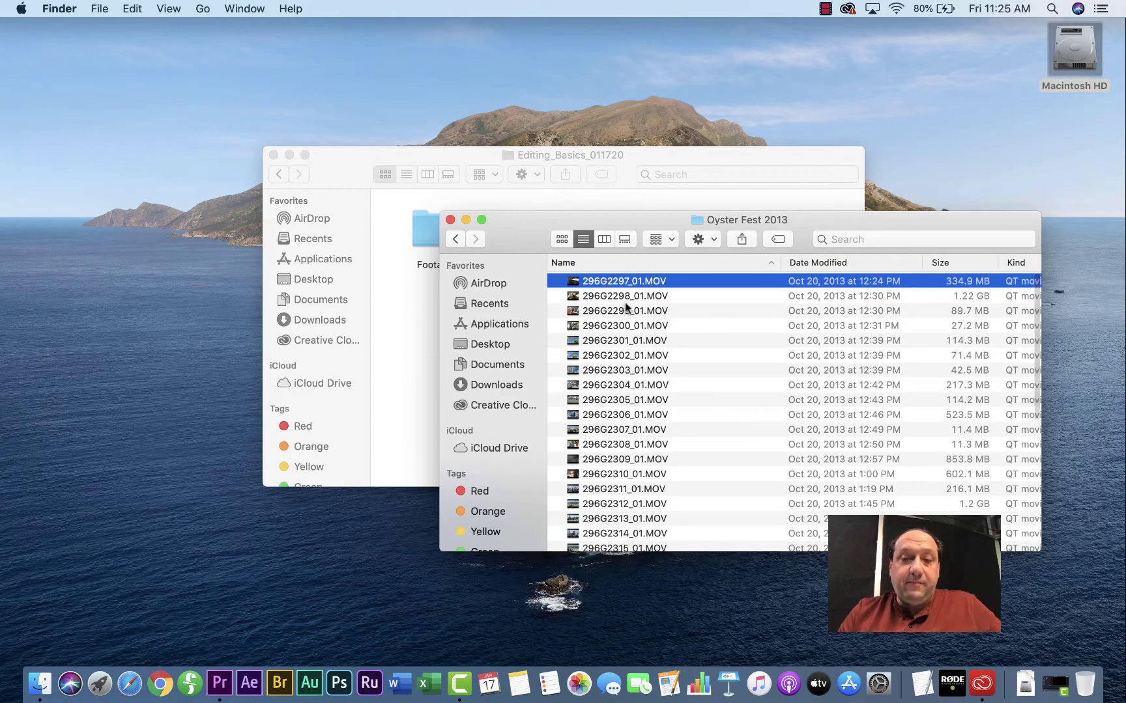
pyautogui.scroll(-3, 625, 308)
pyautogui.scroll(3, 628, 391)
pyautogui.scroll(-4, 630, 463)
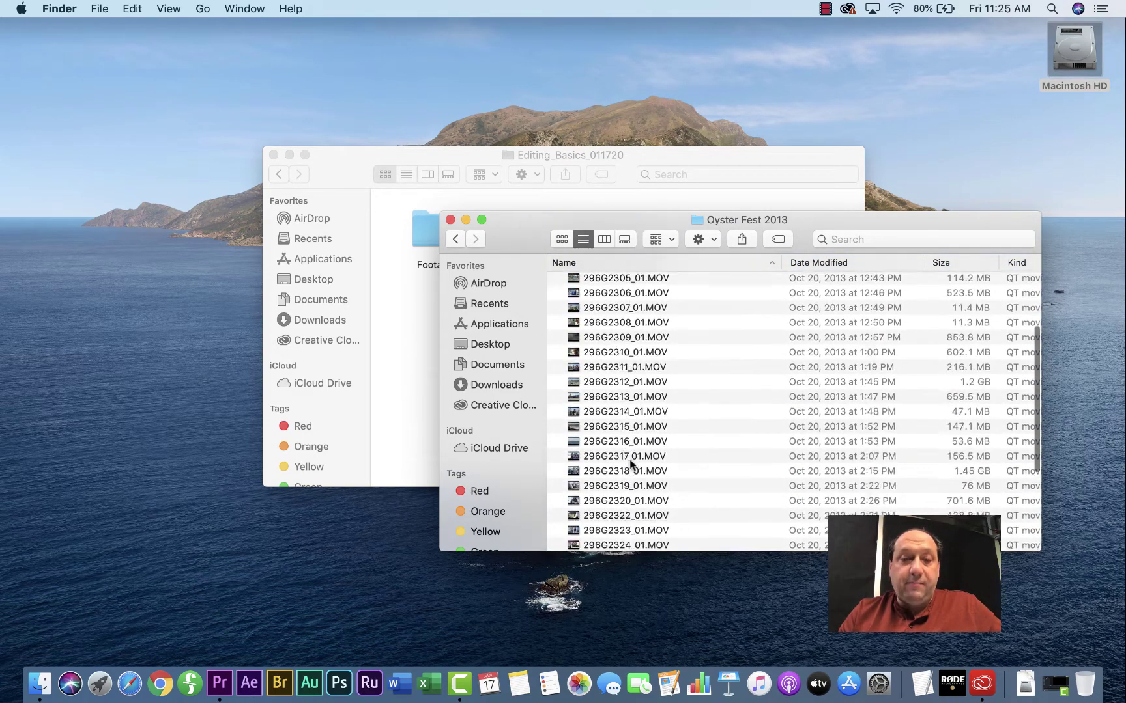
pyautogui.scroll(-6, 630, 463)
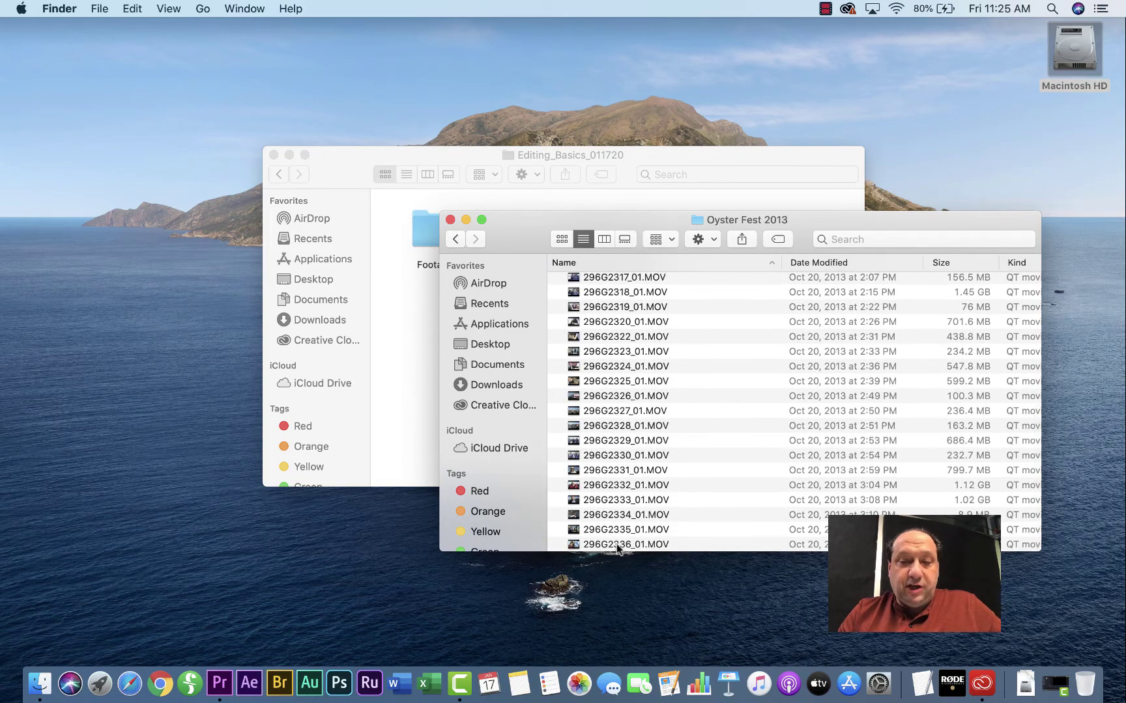
pyautogui.press('super+a')
pyautogui.moveTo(516, 240); pyautogui.dragTo(698, 195)
pyautogui.moveTo(777, 240); pyautogui.dragTo(442, 241)
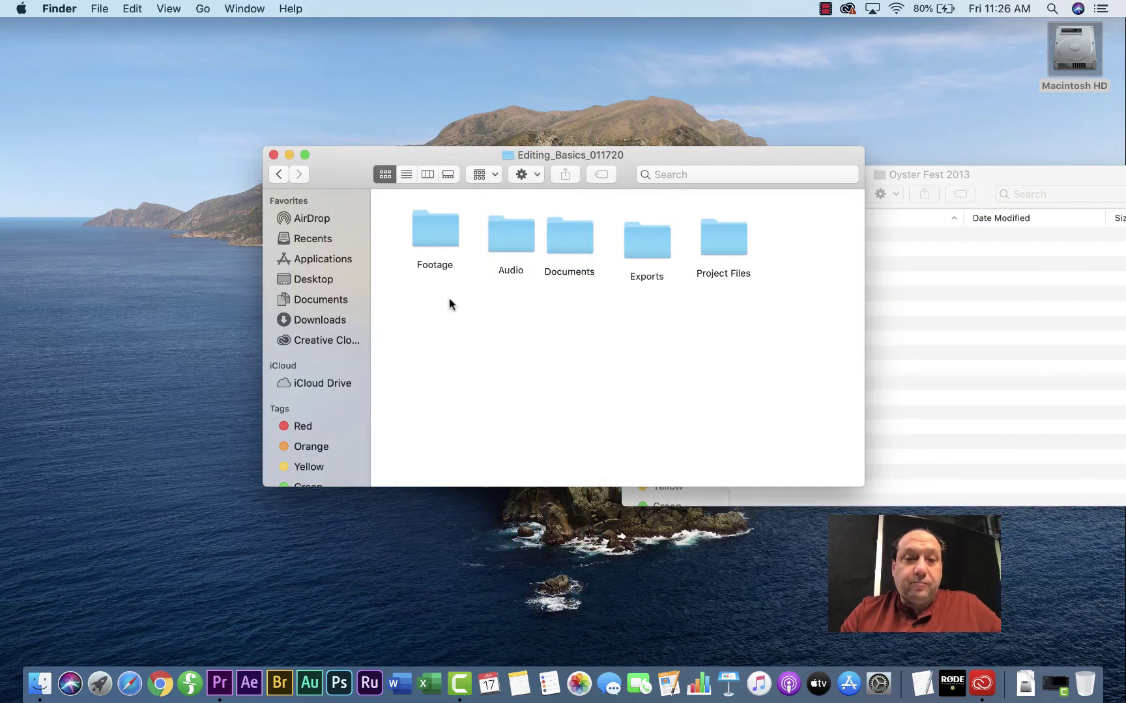
# Step: Open the Footage folder to verify the copied clips are there
pyautogui.doubleClick(433, 229)
pyautogui.scroll(-10, 547, 322)
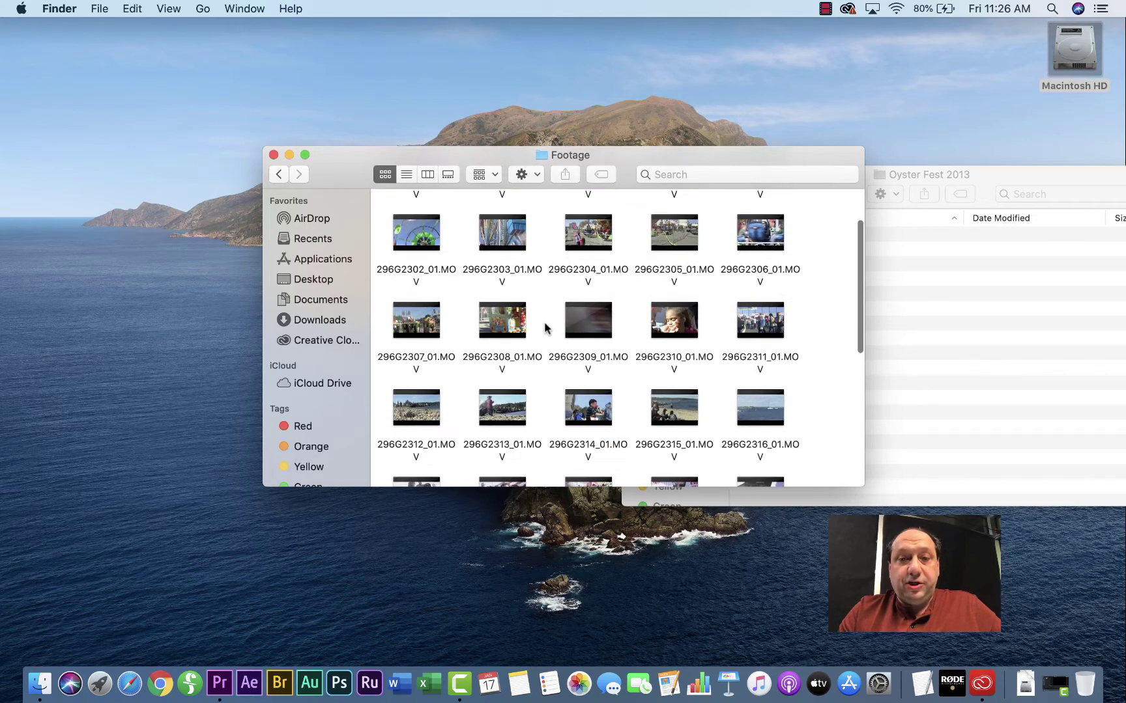
pyautogui.scroll(10, 546, 328)
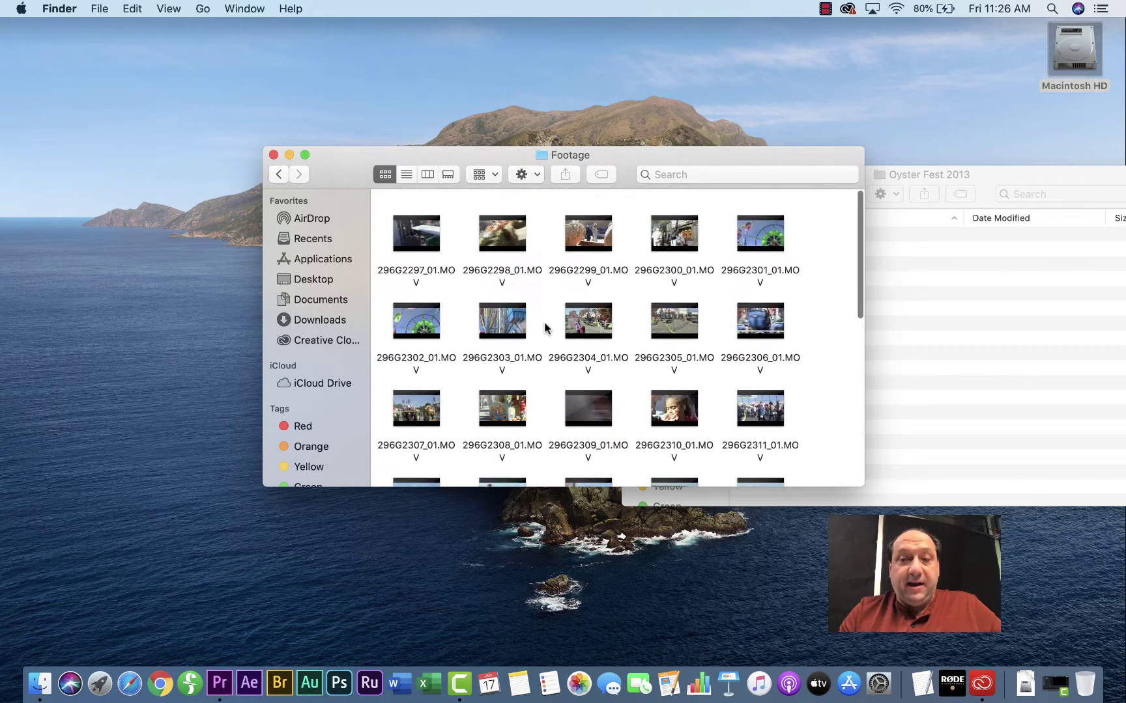
# Step: Close the Oyster Fest 2013 window, go back to Editing_Basics_011720, and launch Launchpad
pyautogui.click(956, 249)
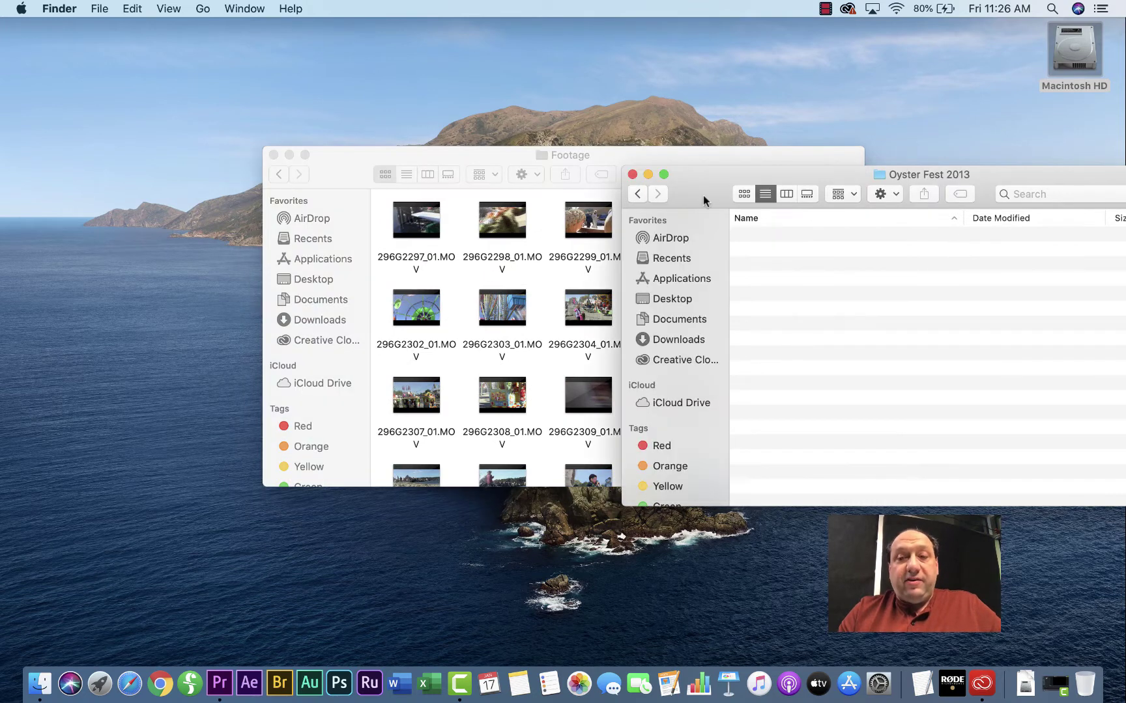
pyautogui.click(632, 174)
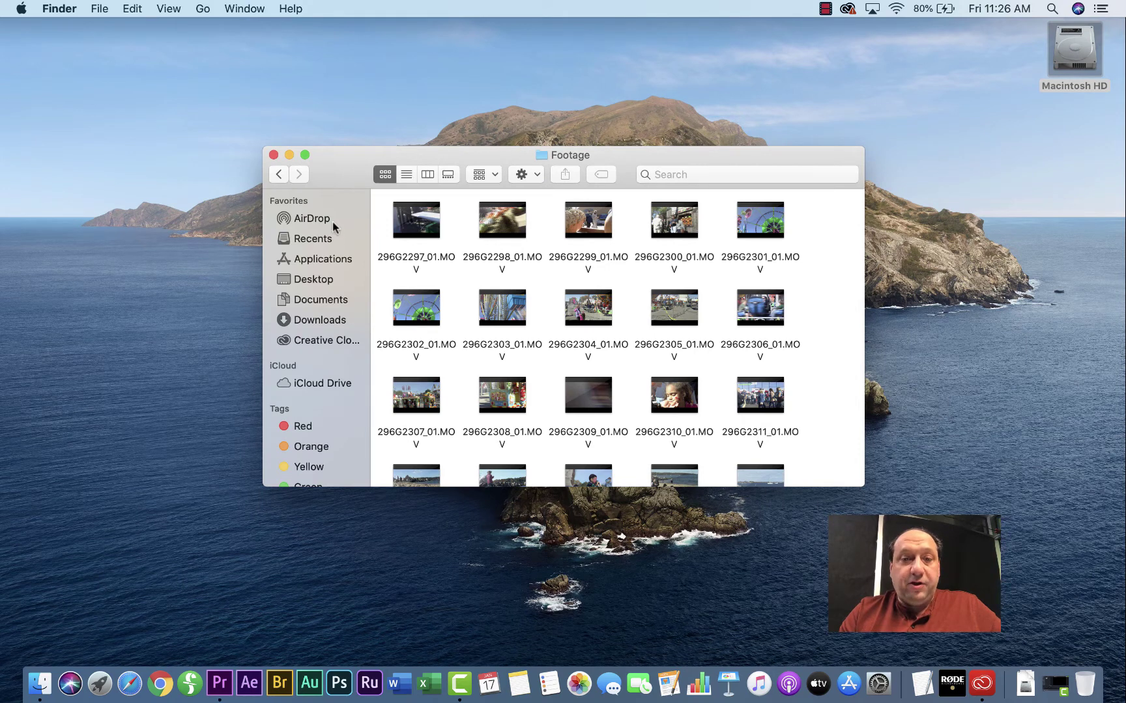
pyautogui.click(278, 176)
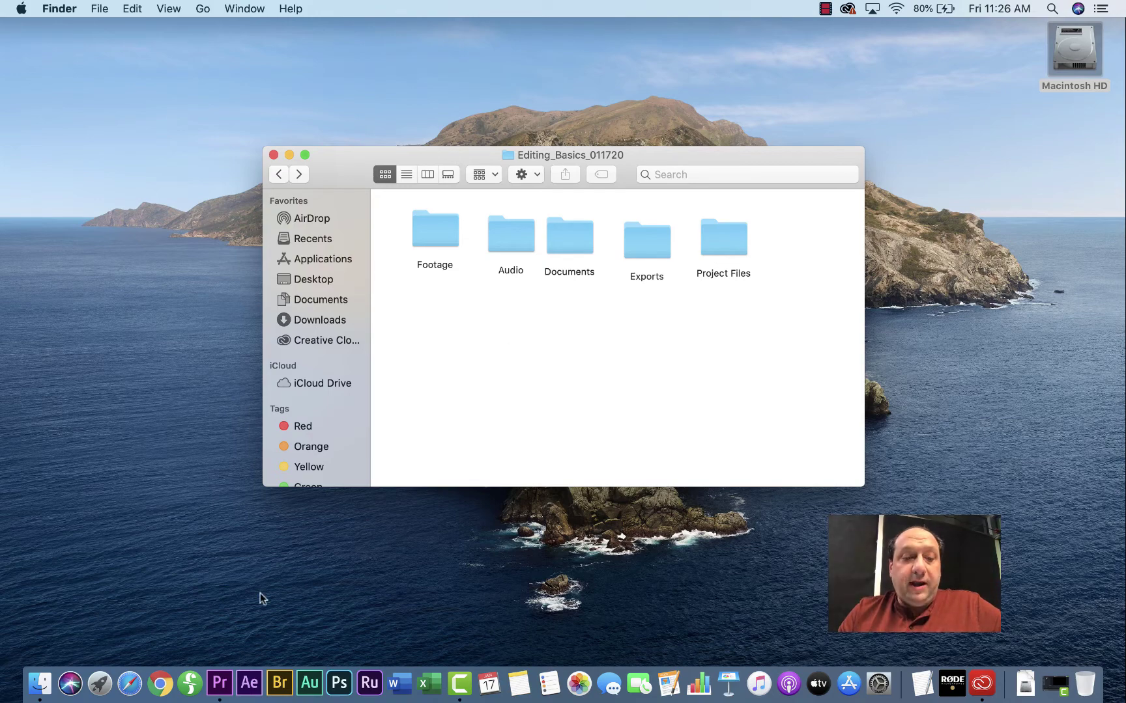
pyautogui.click(100, 683)
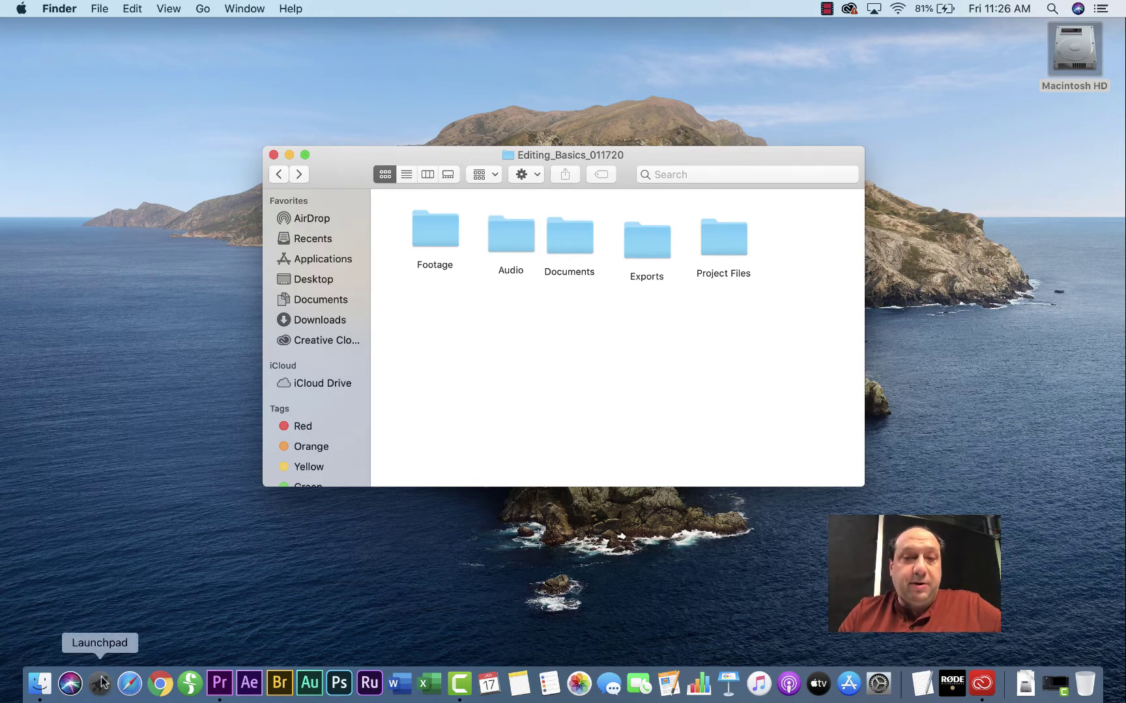